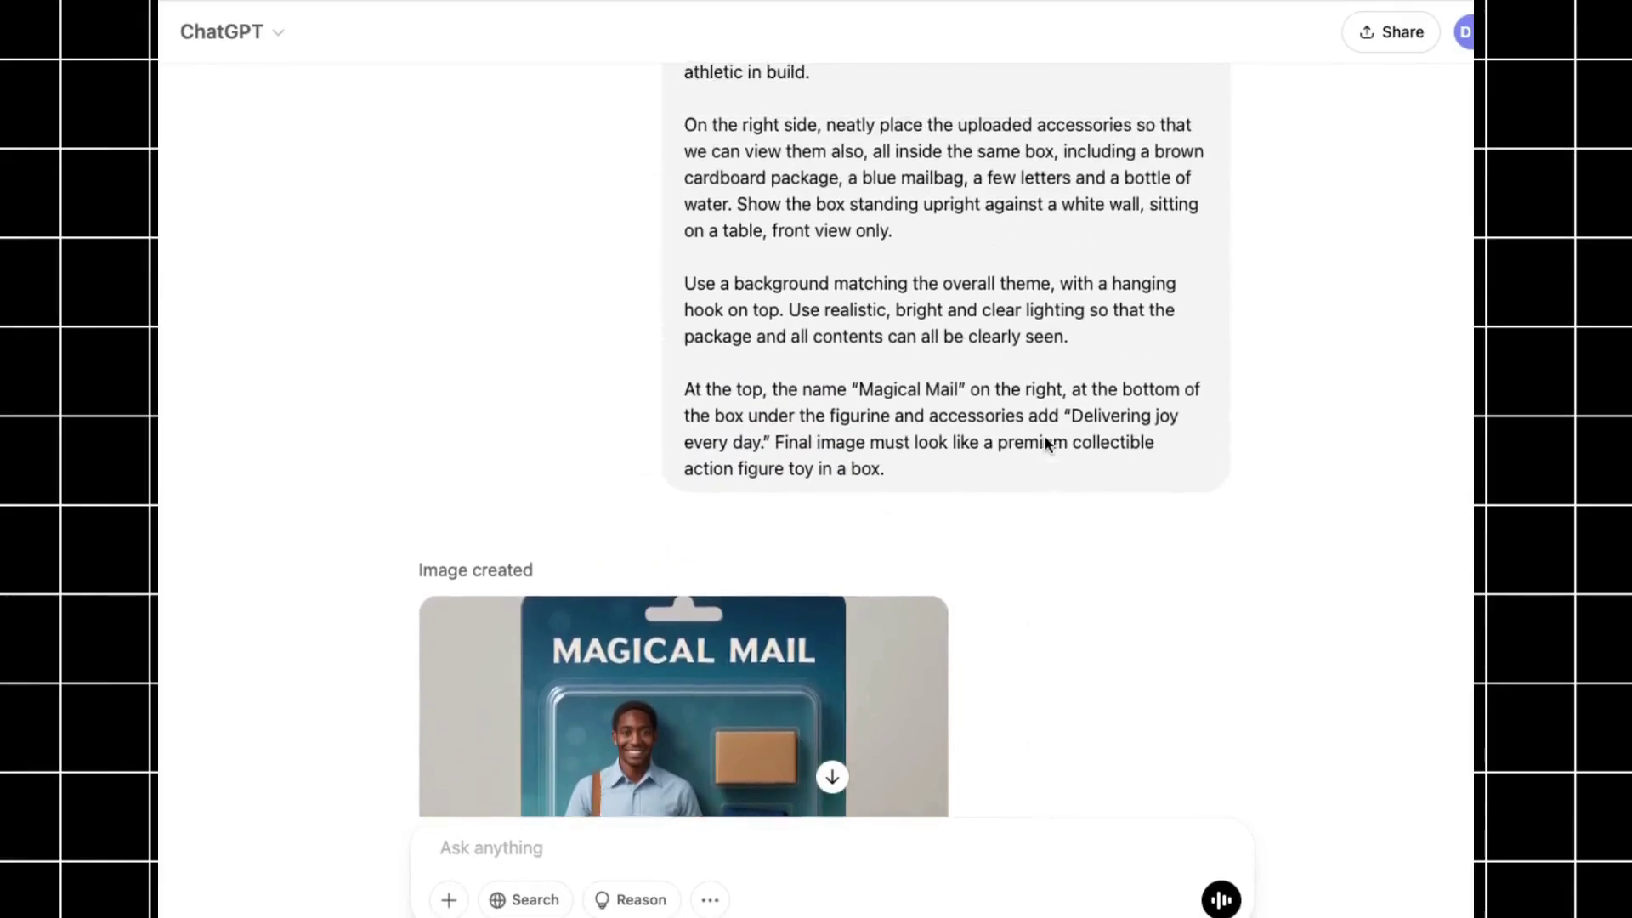
Review the "Magical Mail" mailman prompt together with its reference photo and the generated toy box image
{"action": "scroll", "coordinate": [1043, 435], "scroll_direction": "up", "scroll_amount": 1}
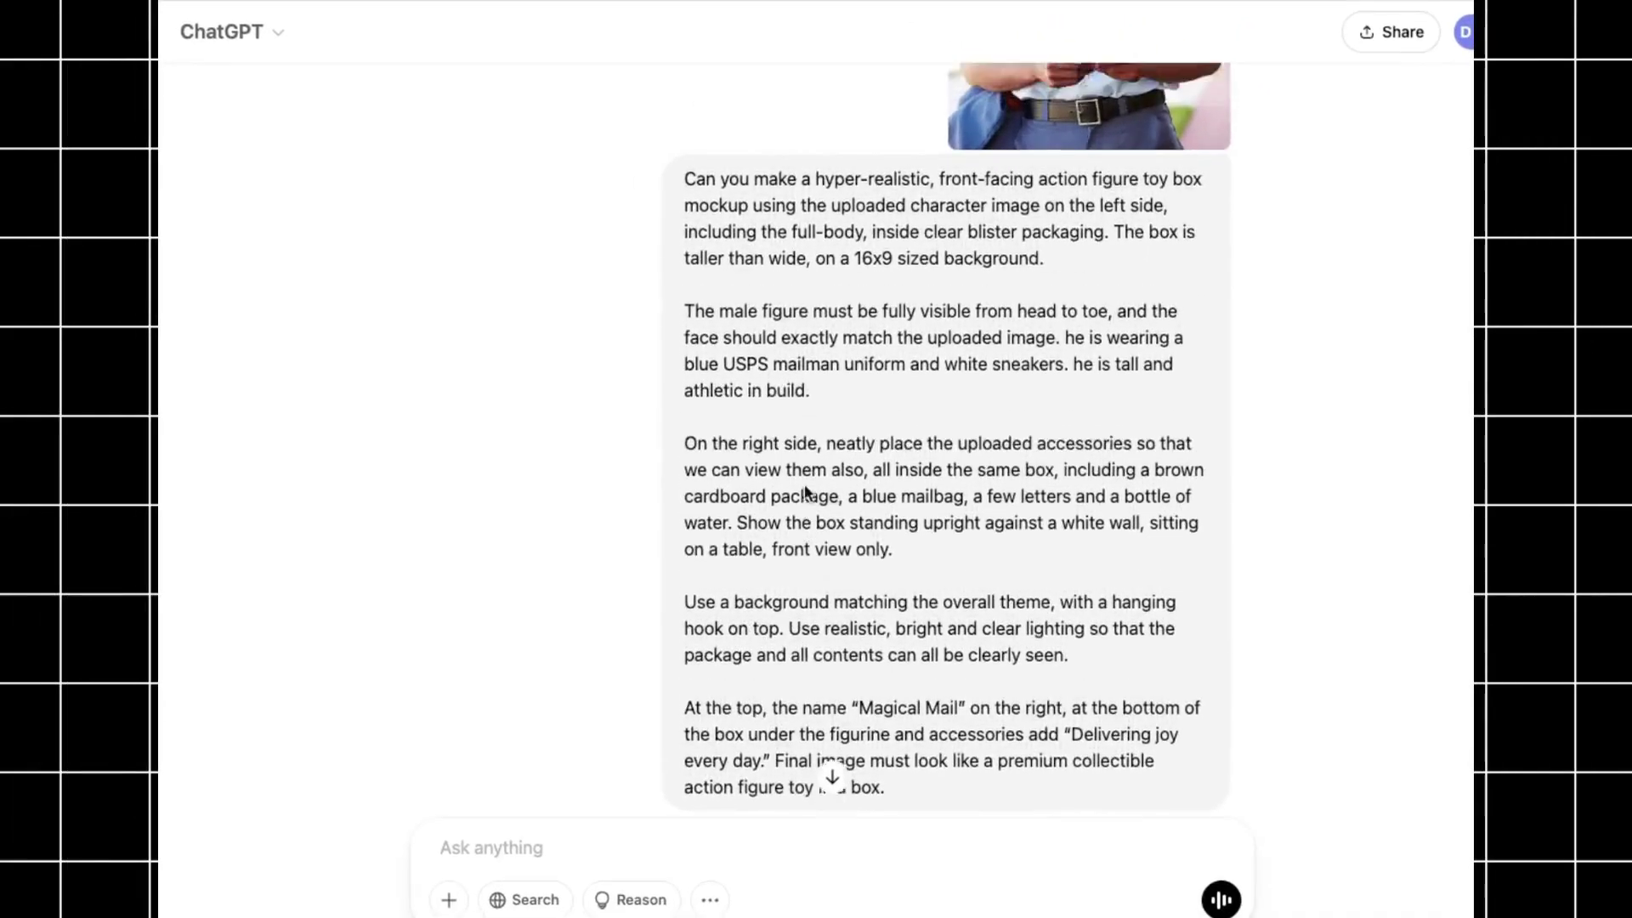
{"action": "scroll", "coordinate": [809, 493], "scroll_direction": "up", "scroll_amount": 3}
{"action": "scroll", "coordinate": [959, 493], "scroll_direction": "up", "scroll_amount": 3}
{"action": "scroll", "coordinate": [1122, 349], "scroll_direction": "up", "scroll_amount": 1}
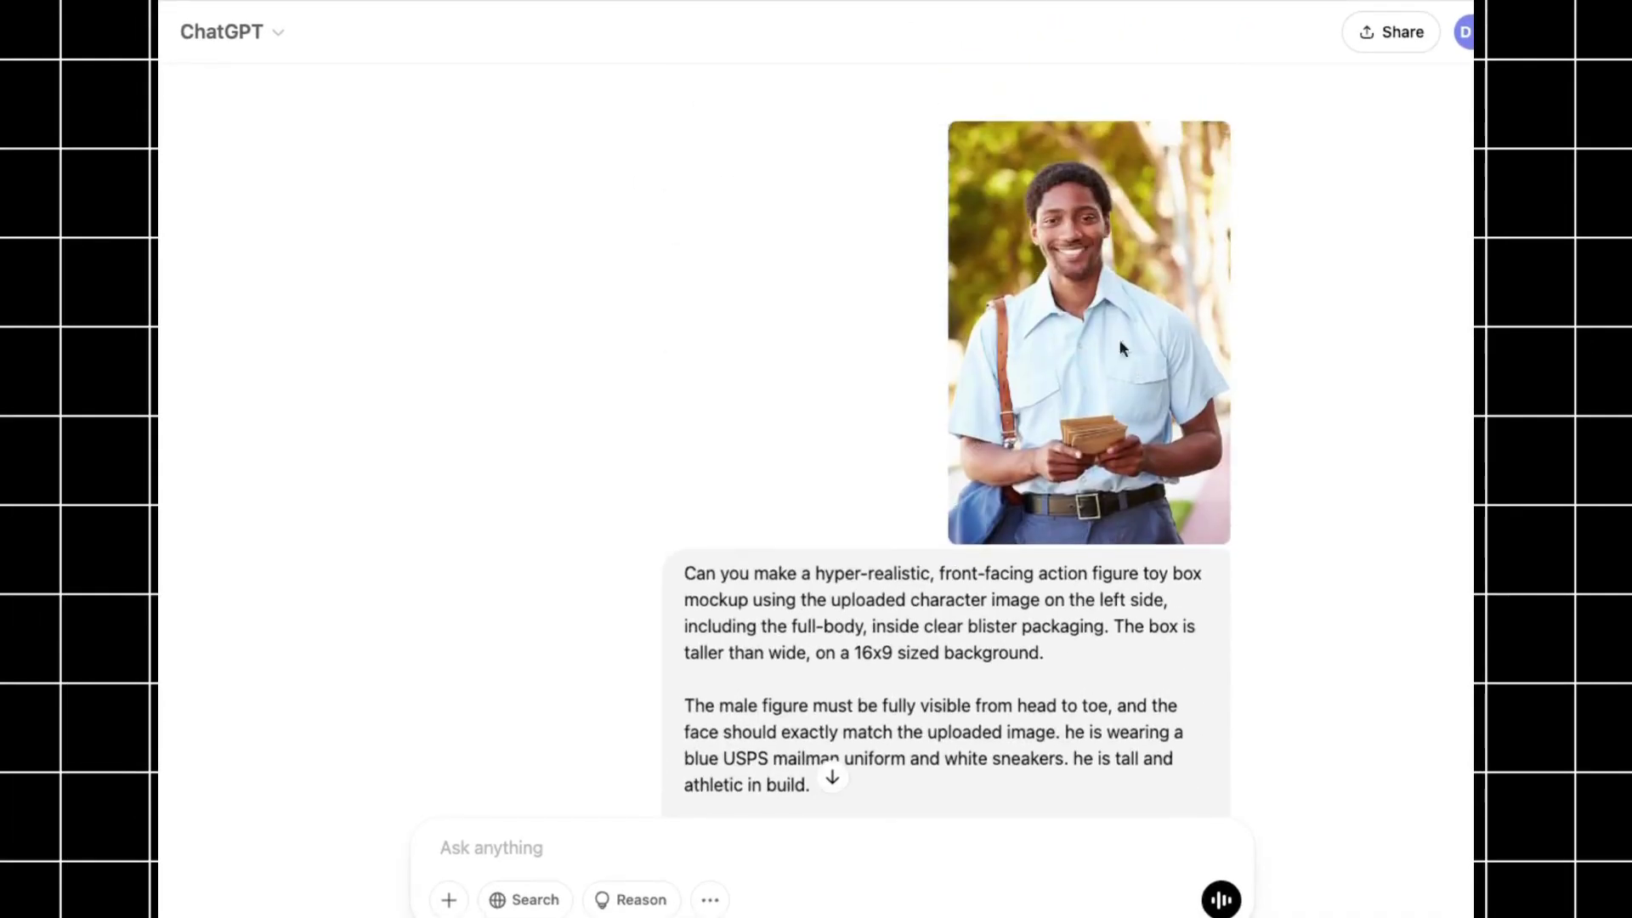
{"action": "scroll", "coordinate": [816, 440], "scroll_direction": "down", "scroll_amount": 13}
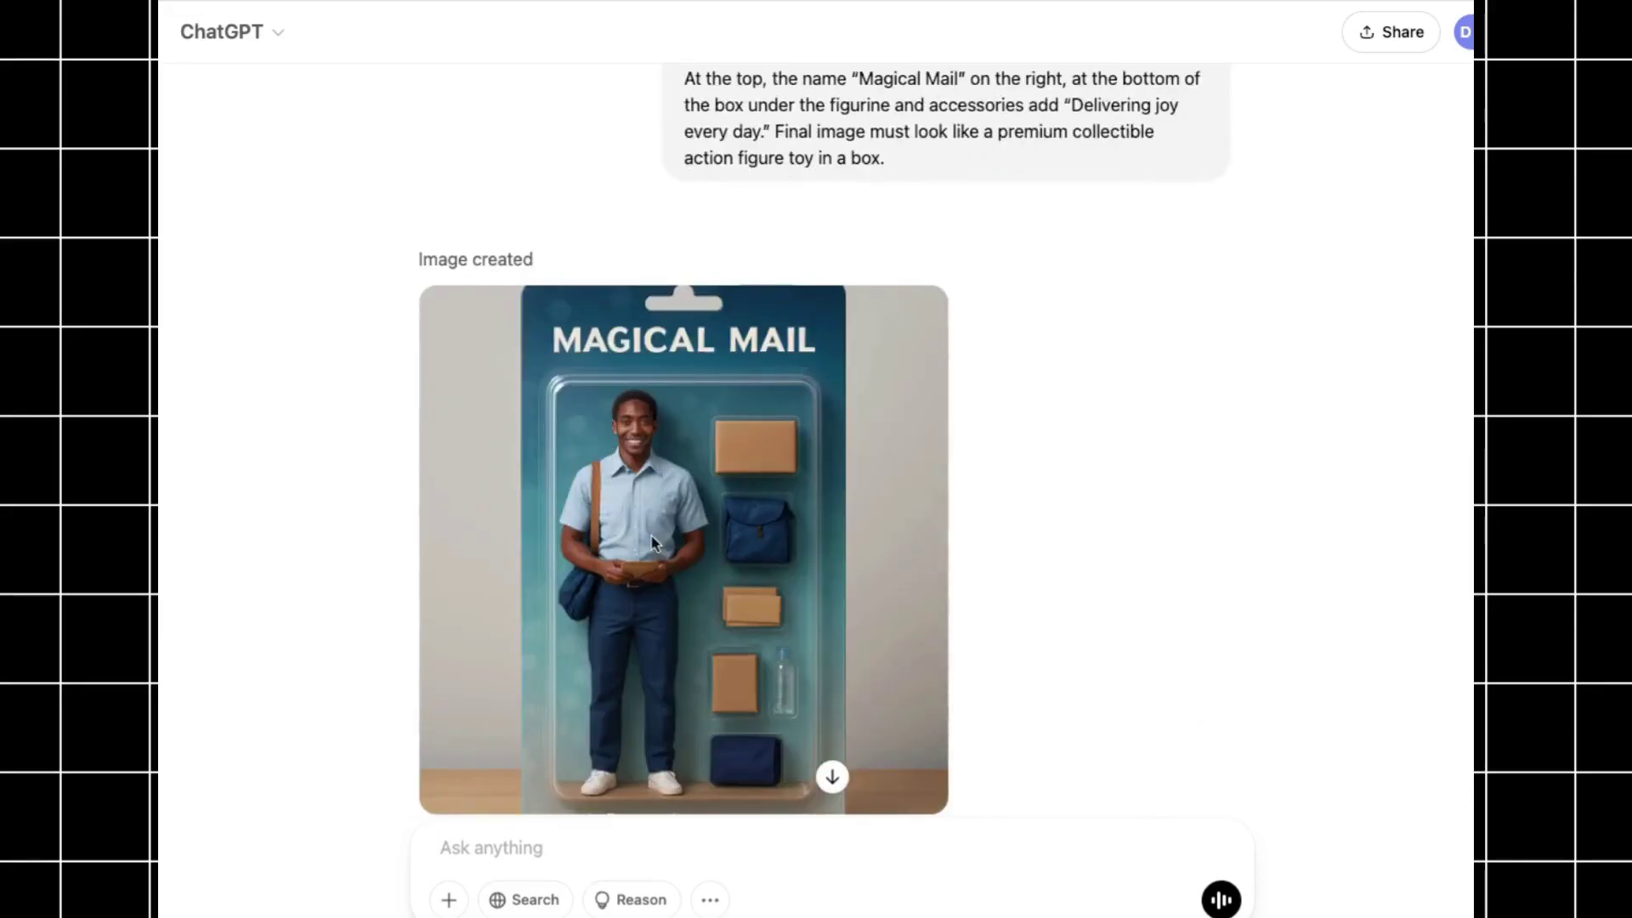
{"action": "scroll", "coordinate": [1090, 538], "scroll_direction": "up", "scroll_amount": 1}
{"action": "scroll", "coordinate": [1088, 535], "scroll_direction": "up", "scroll_amount": 10}
{"action": "scroll", "coordinate": [1086, 532], "scroll_direction": "down", "scroll_amount": 6}
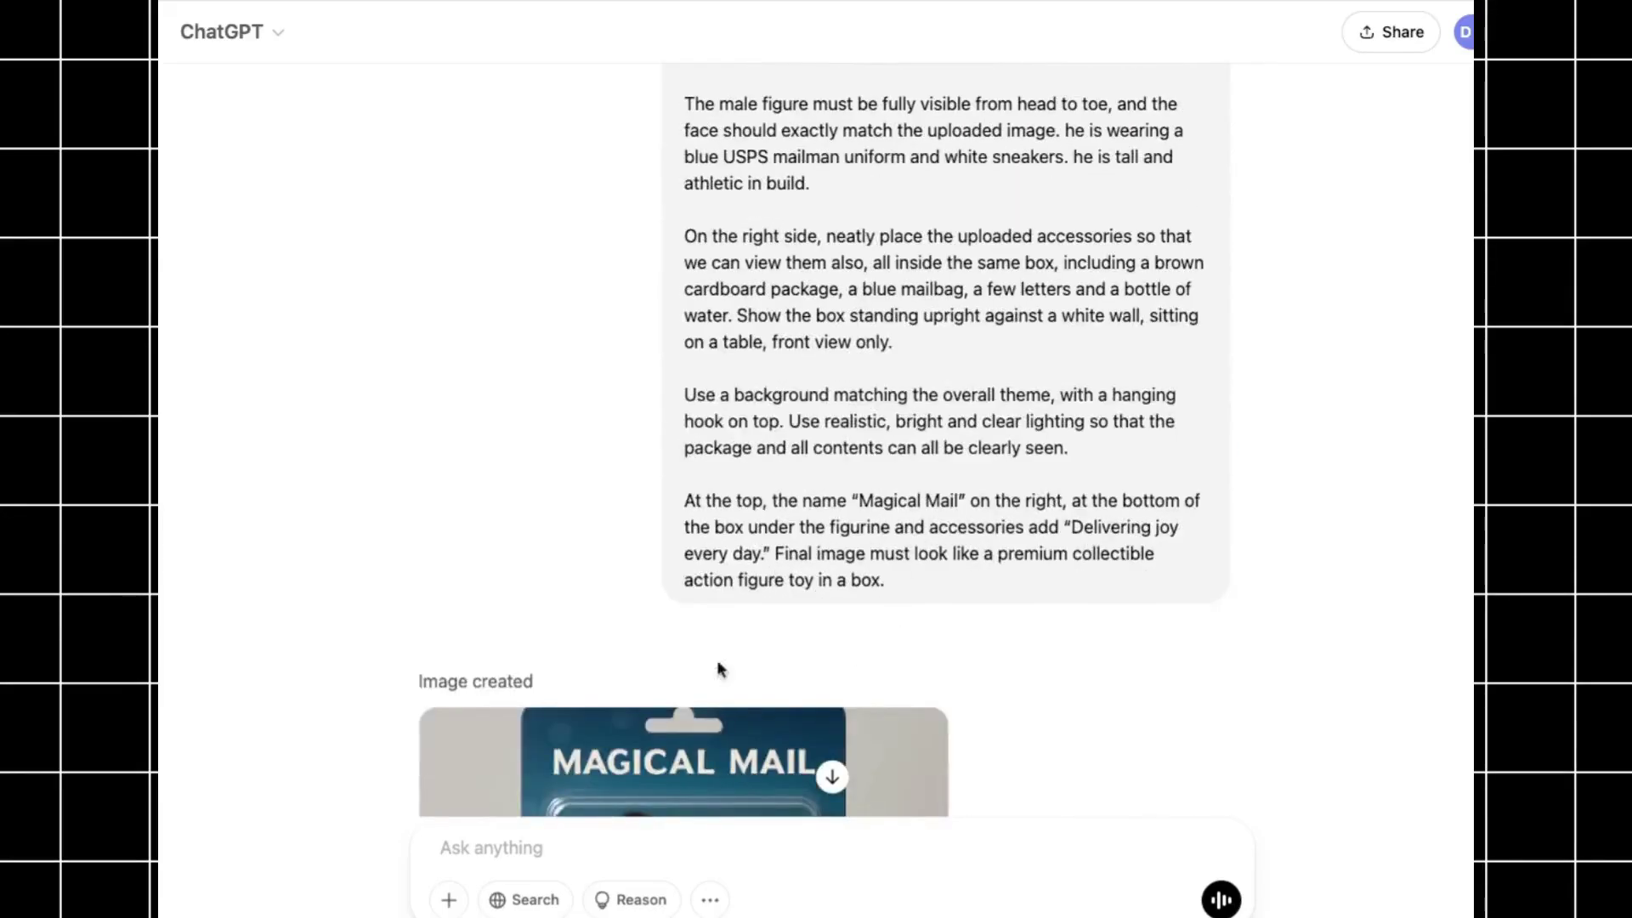
Examine the earlier "Building AI Solutions" toy box image, its prompt and the uploaded character illustration
{"action": "scroll", "coordinate": [587, 610], "scroll_direction": "up", "scroll_amount": 15}
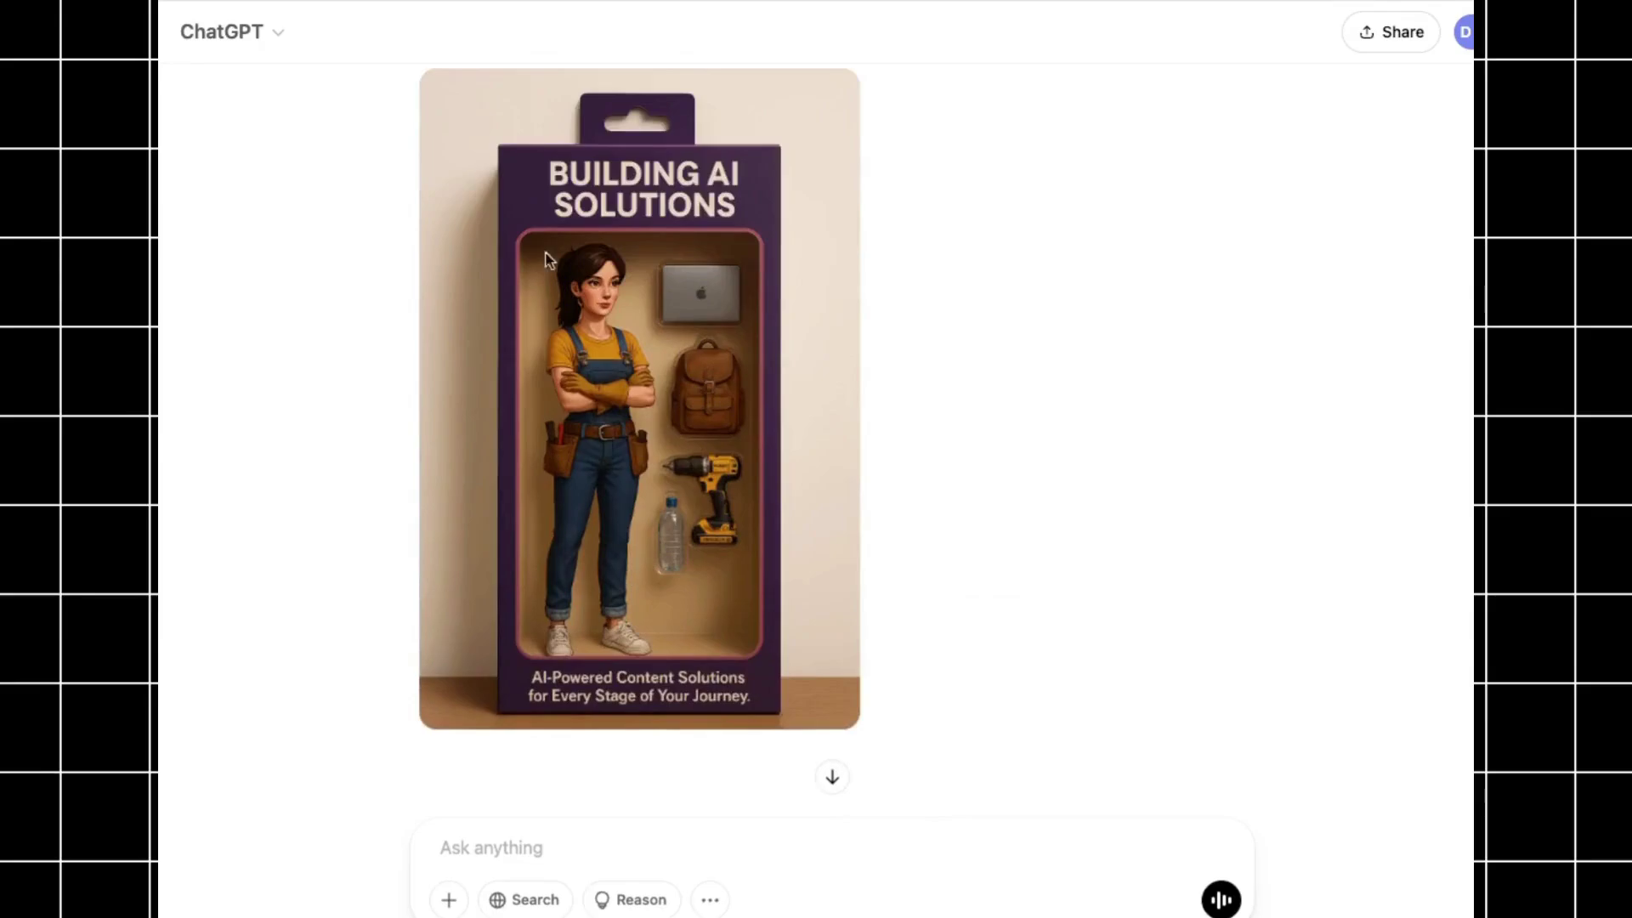
{"action": "scroll", "coordinate": [879, 627], "scroll_direction": "up", "scroll_amount": 8}
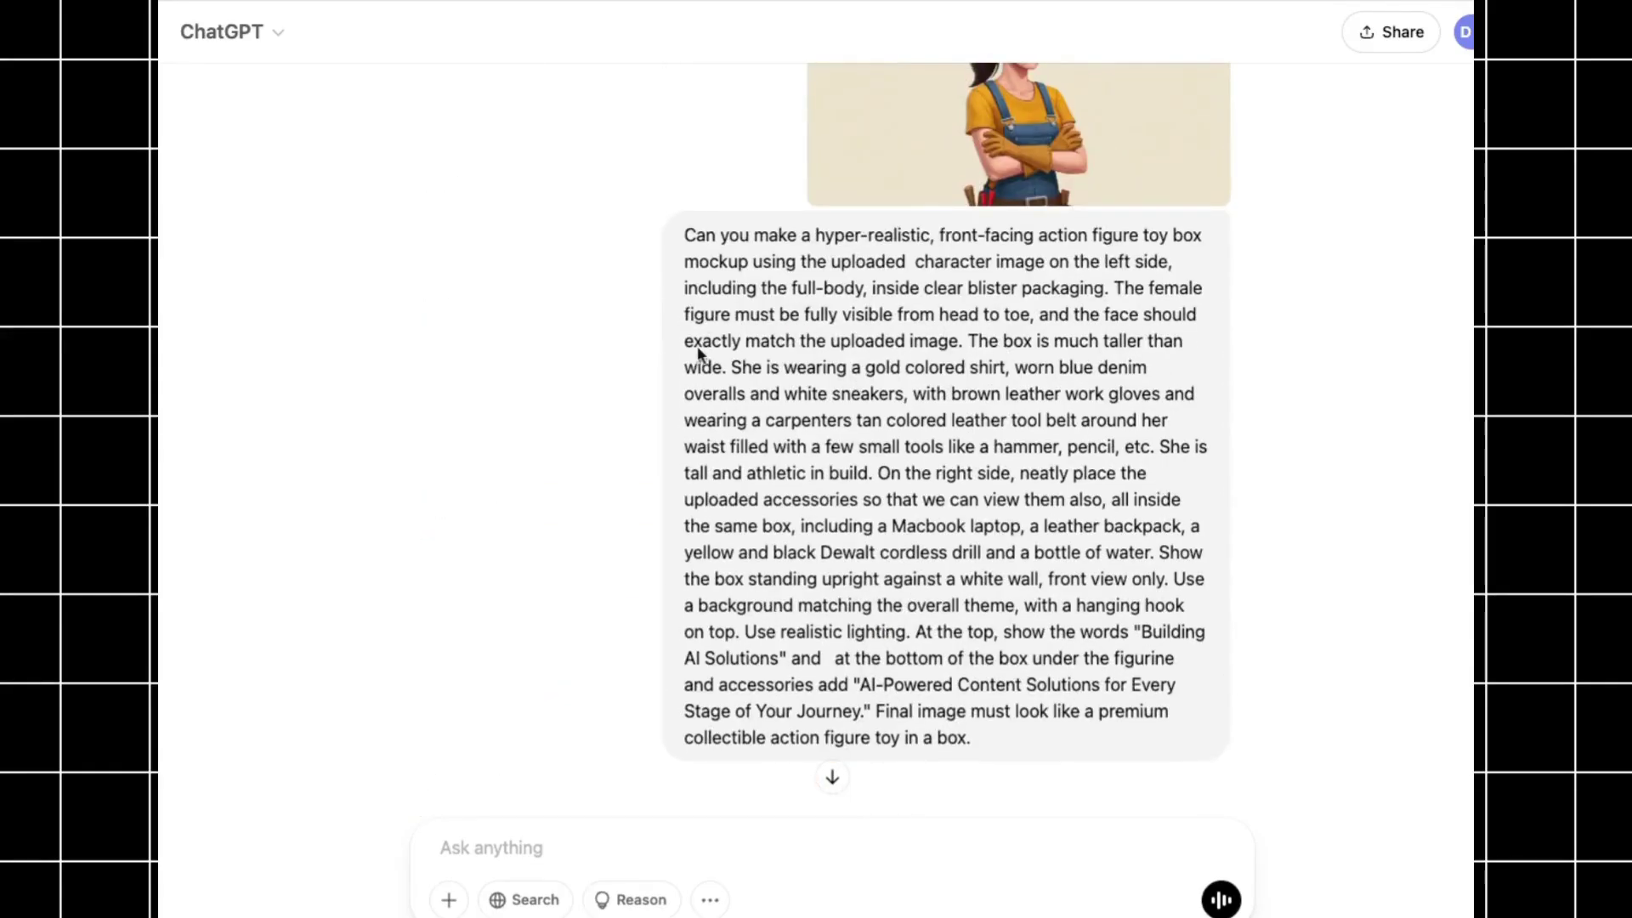
{"action": "scroll", "coordinate": [667, 551], "scroll_direction": "up", "scroll_amount": 5}
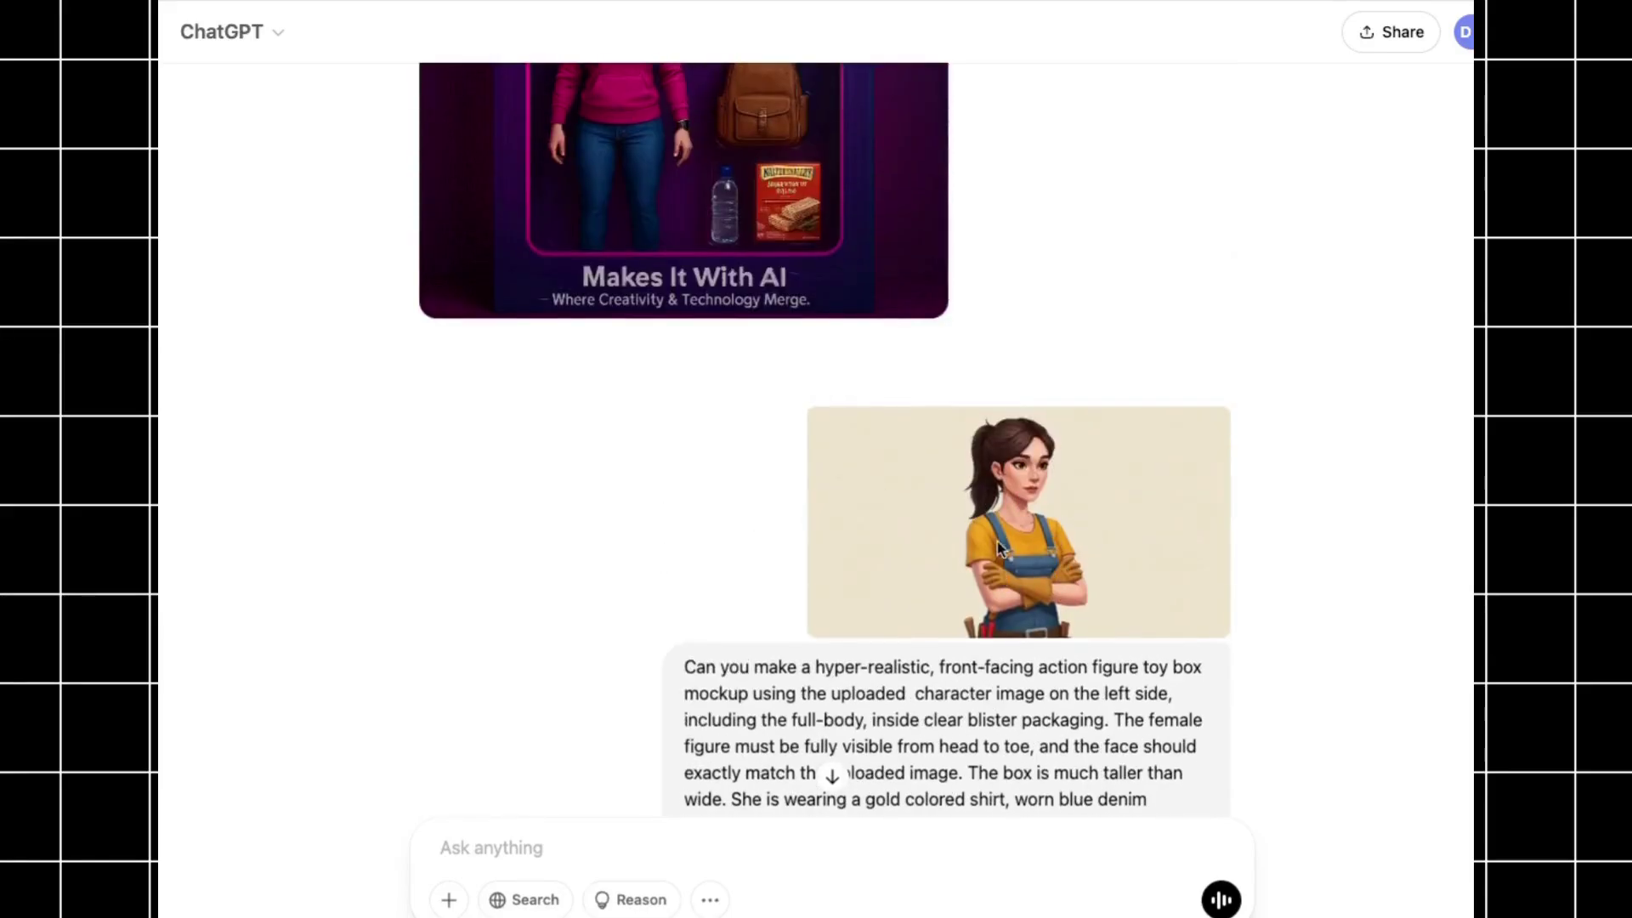
{"action": "scroll", "coordinate": [576, 690], "scroll_direction": "down", "scroll_amount": 9}
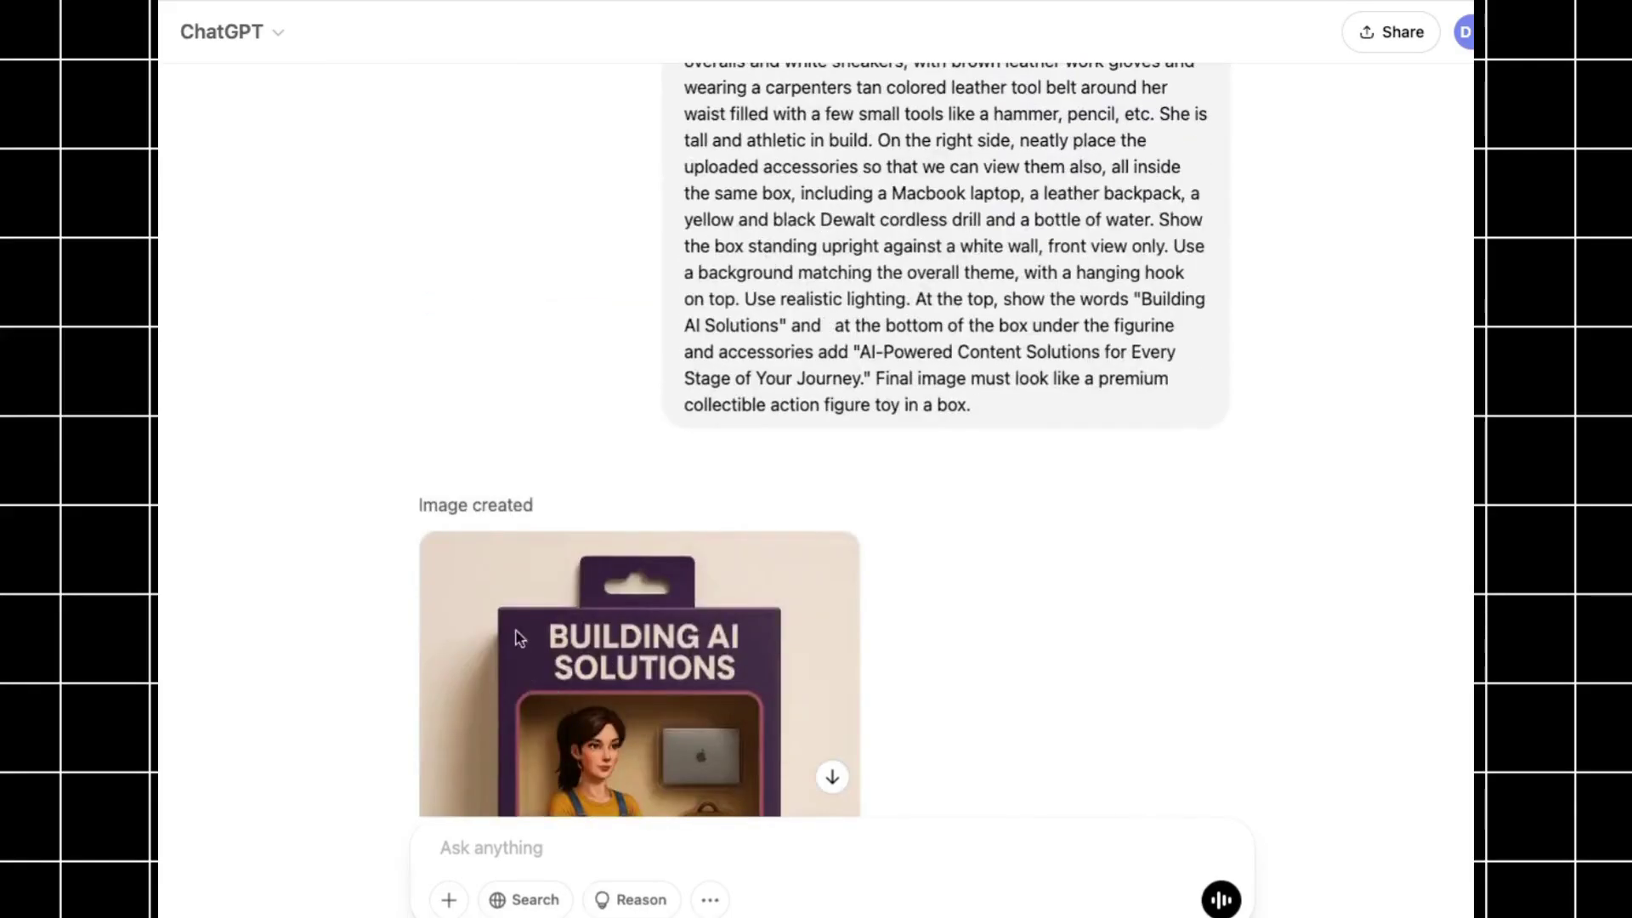
Review the two "THAT AI CHICK" toy box images with their prompts and the uploaded character and logo
{"action": "scroll", "coordinate": [472, 814], "scroll_direction": "down", "scroll_amount": 3}
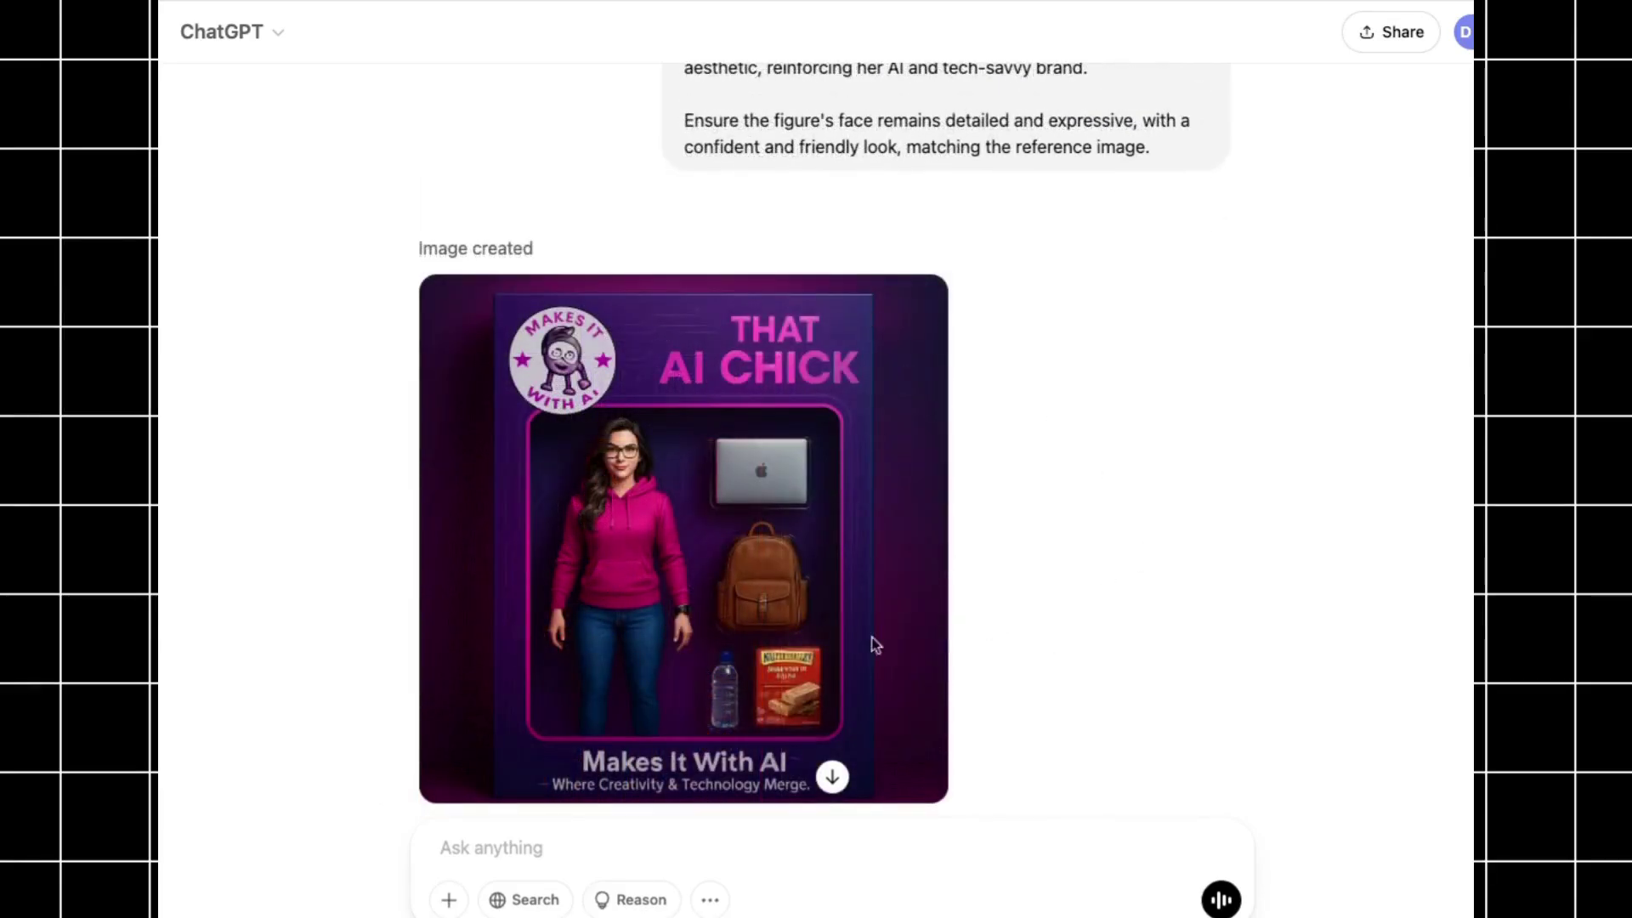
{"action": "scroll", "coordinate": [1139, 476], "scroll_direction": "up", "scroll_amount": 6}
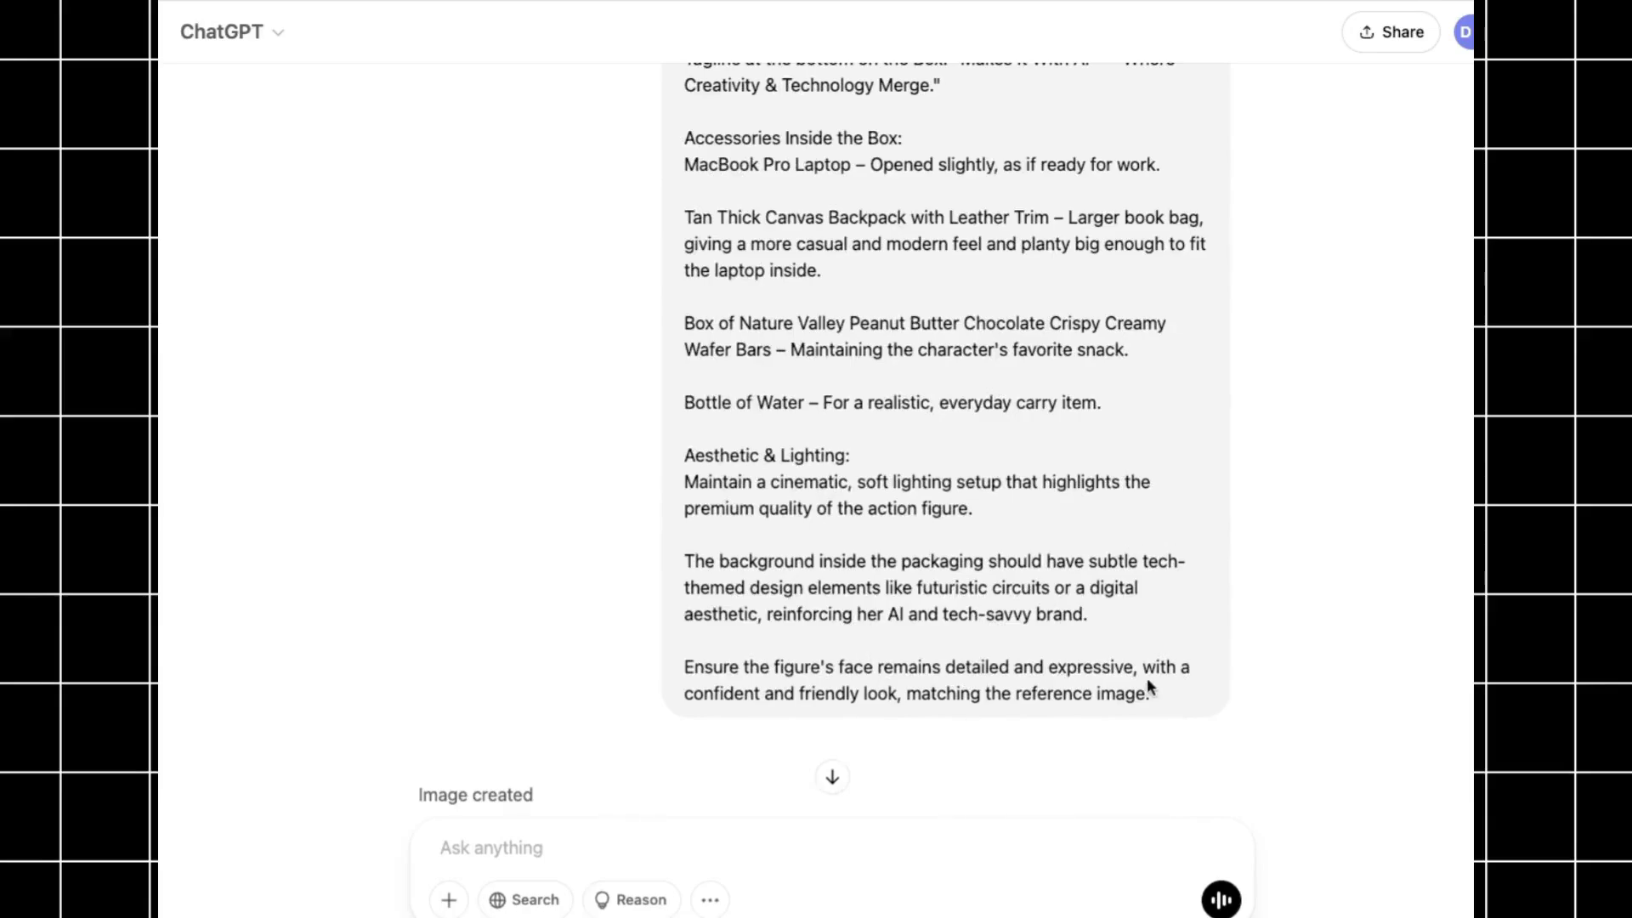
{"action": "scroll", "coordinate": [1145, 677], "scroll_direction": "up", "scroll_amount": 12}
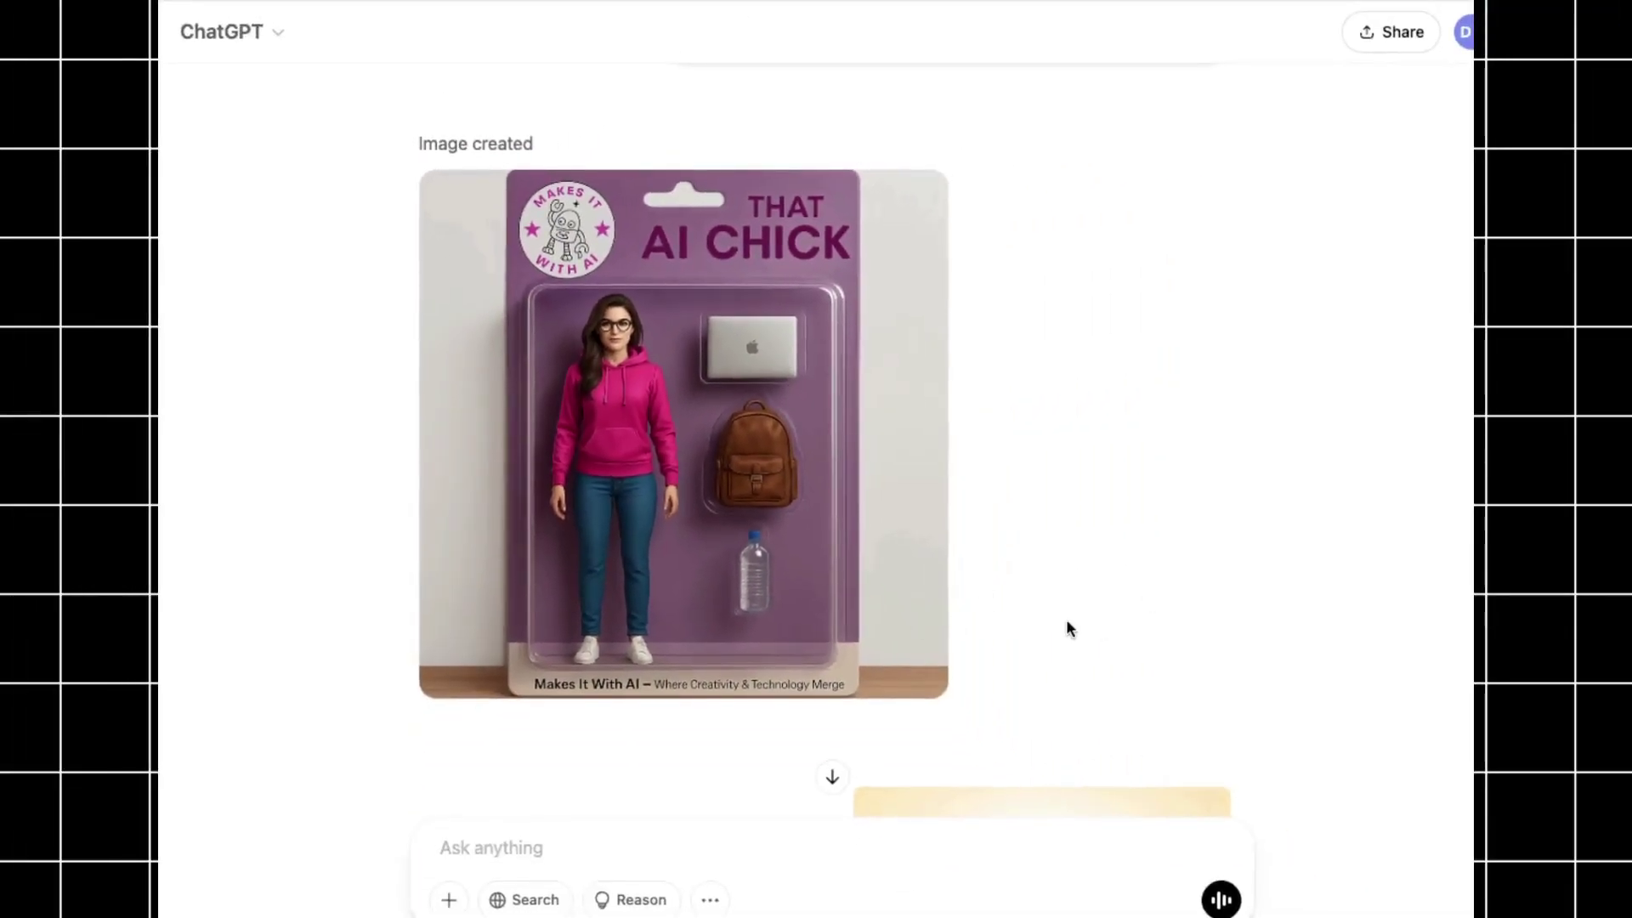
{"action": "scroll", "coordinate": [1053, 625], "scroll_direction": "up", "scroll_amount": 8}
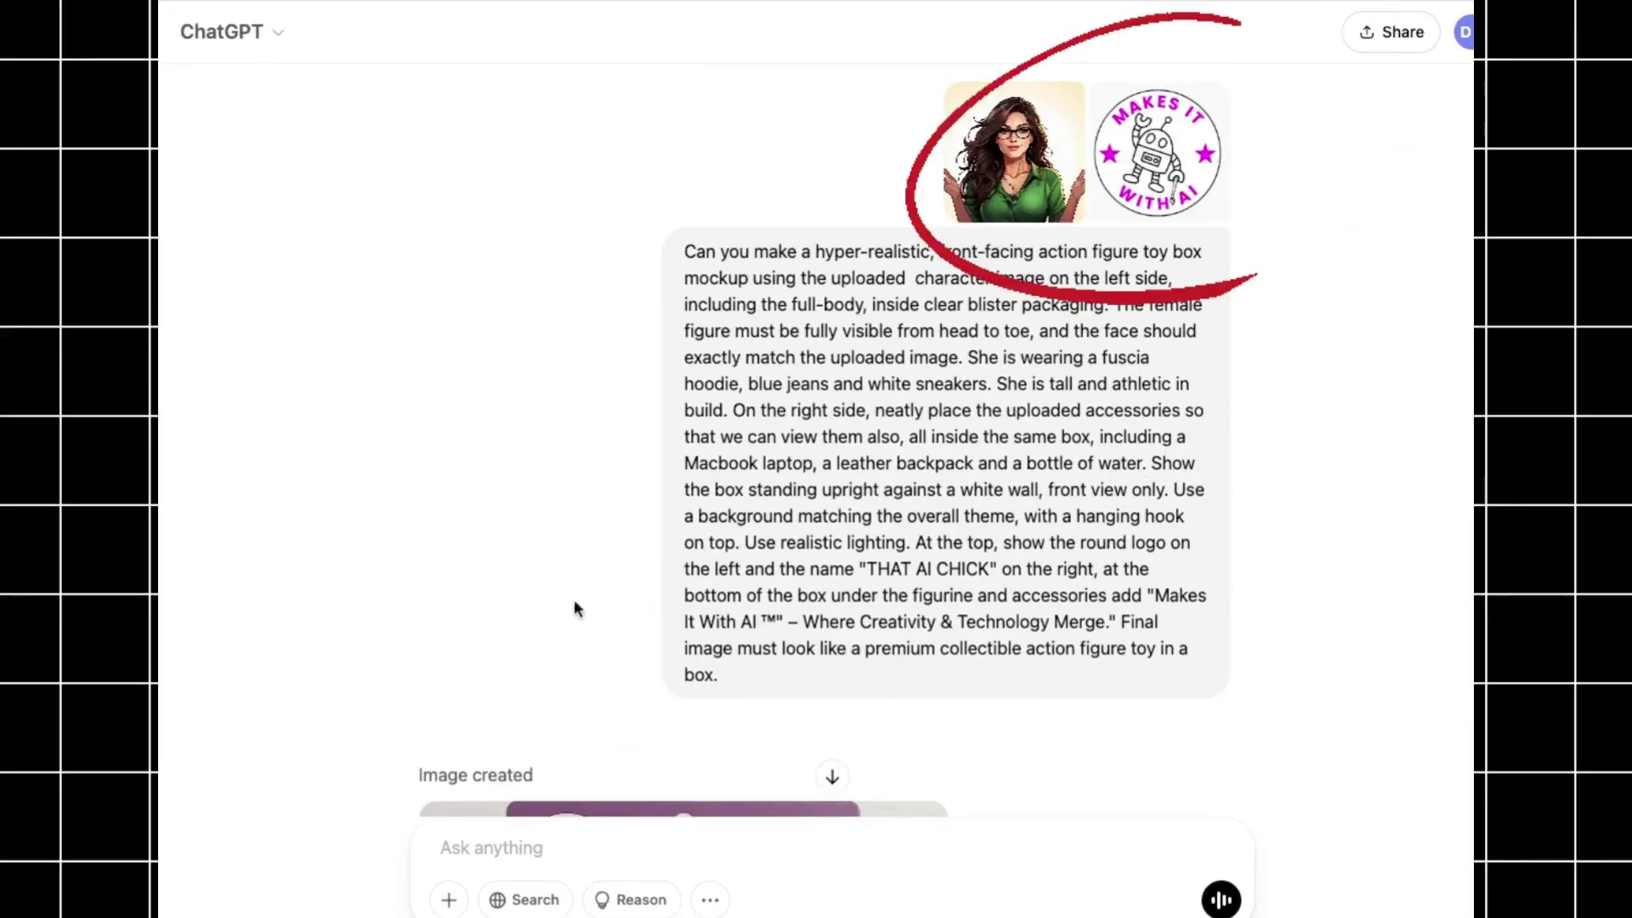
Attach the hospital JPEG photo of the nurse from the Downloads folder to a new message at the end of the chat
{"action": "scroll", "coordinate": [565, 595], "scroll_direction": "down", "scroll_amount": 2}
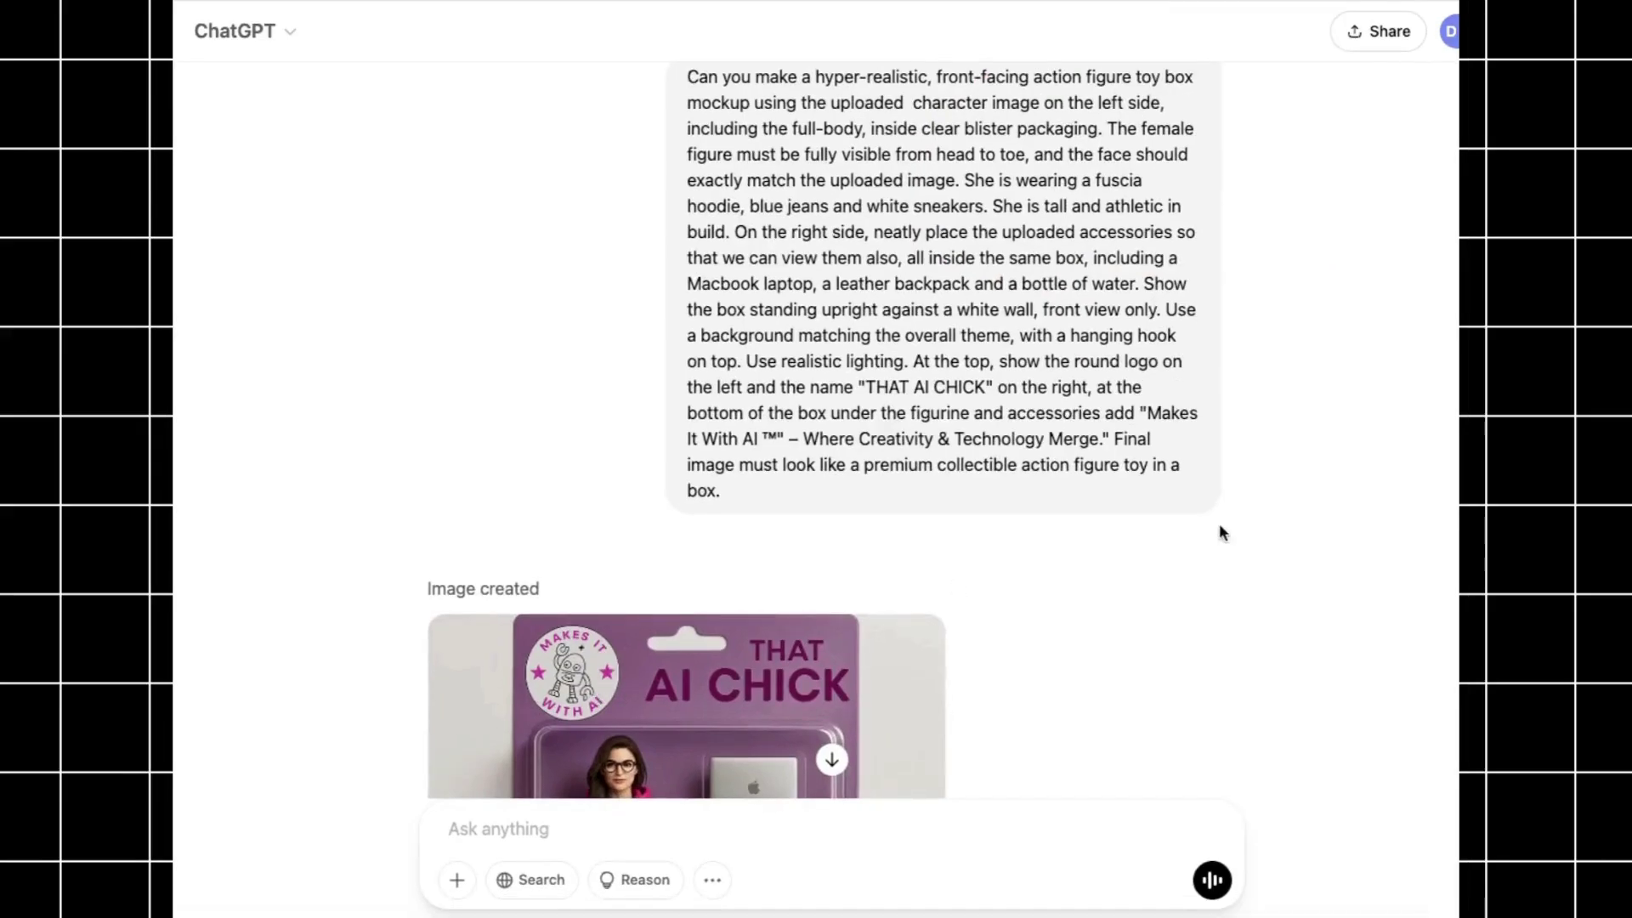
{"action": "scroll", "coordinate": [1272, 461], "scroll_direction": "down", "scroll_amount": 20}
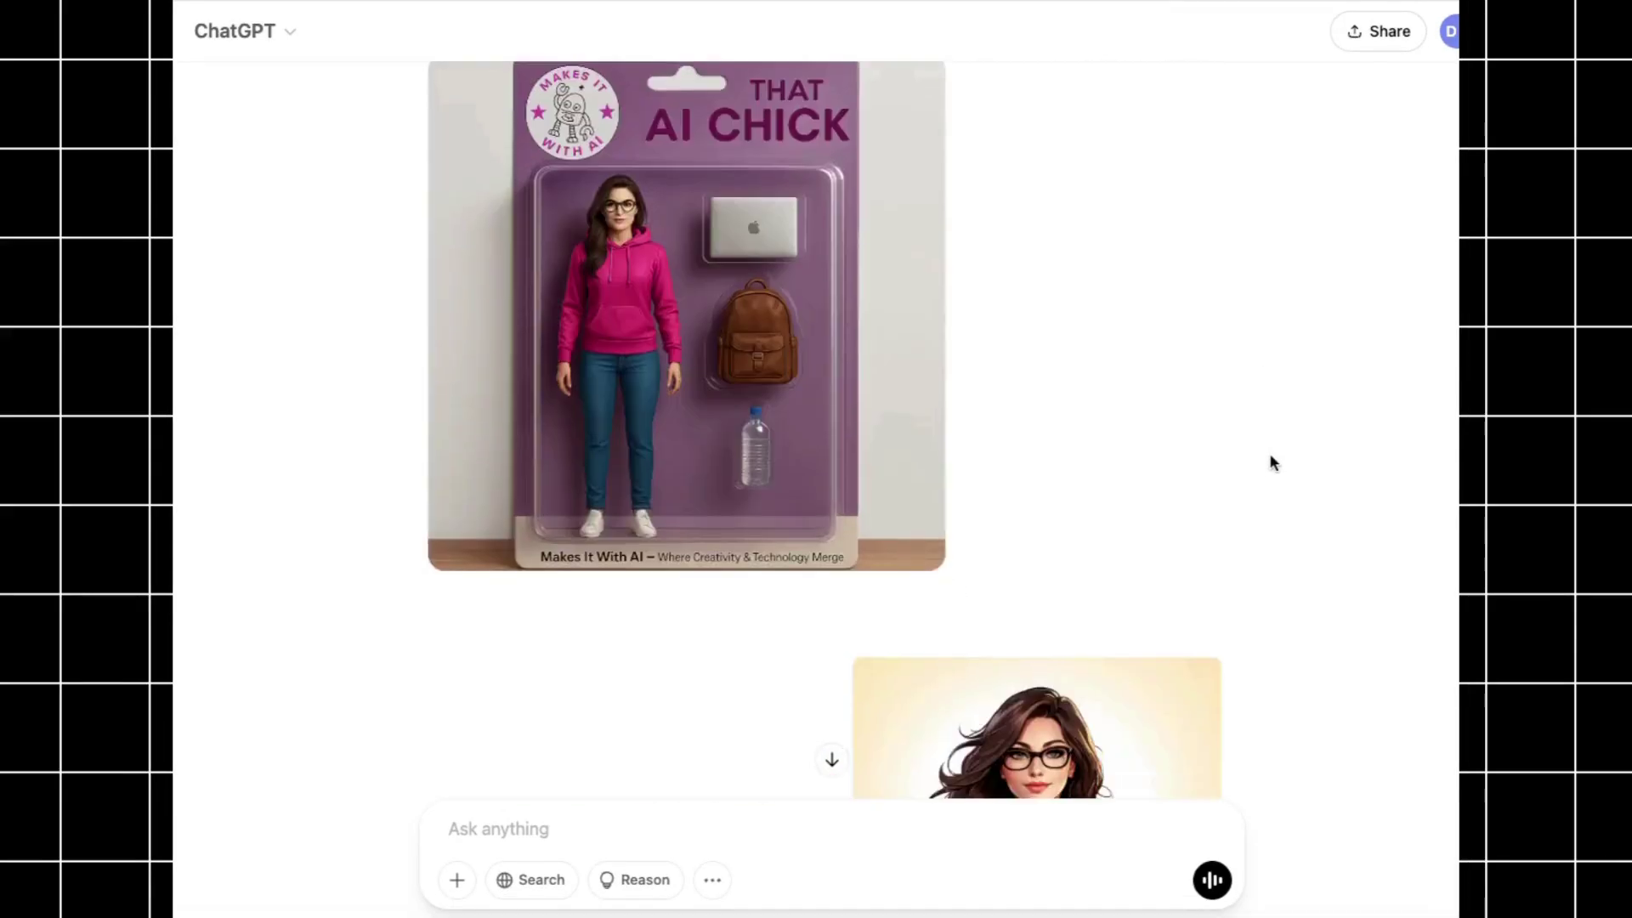
{"action": "scroll", "coordinate": [1272, 460], "scroll_direction": "down", "scroll_amount": 10}
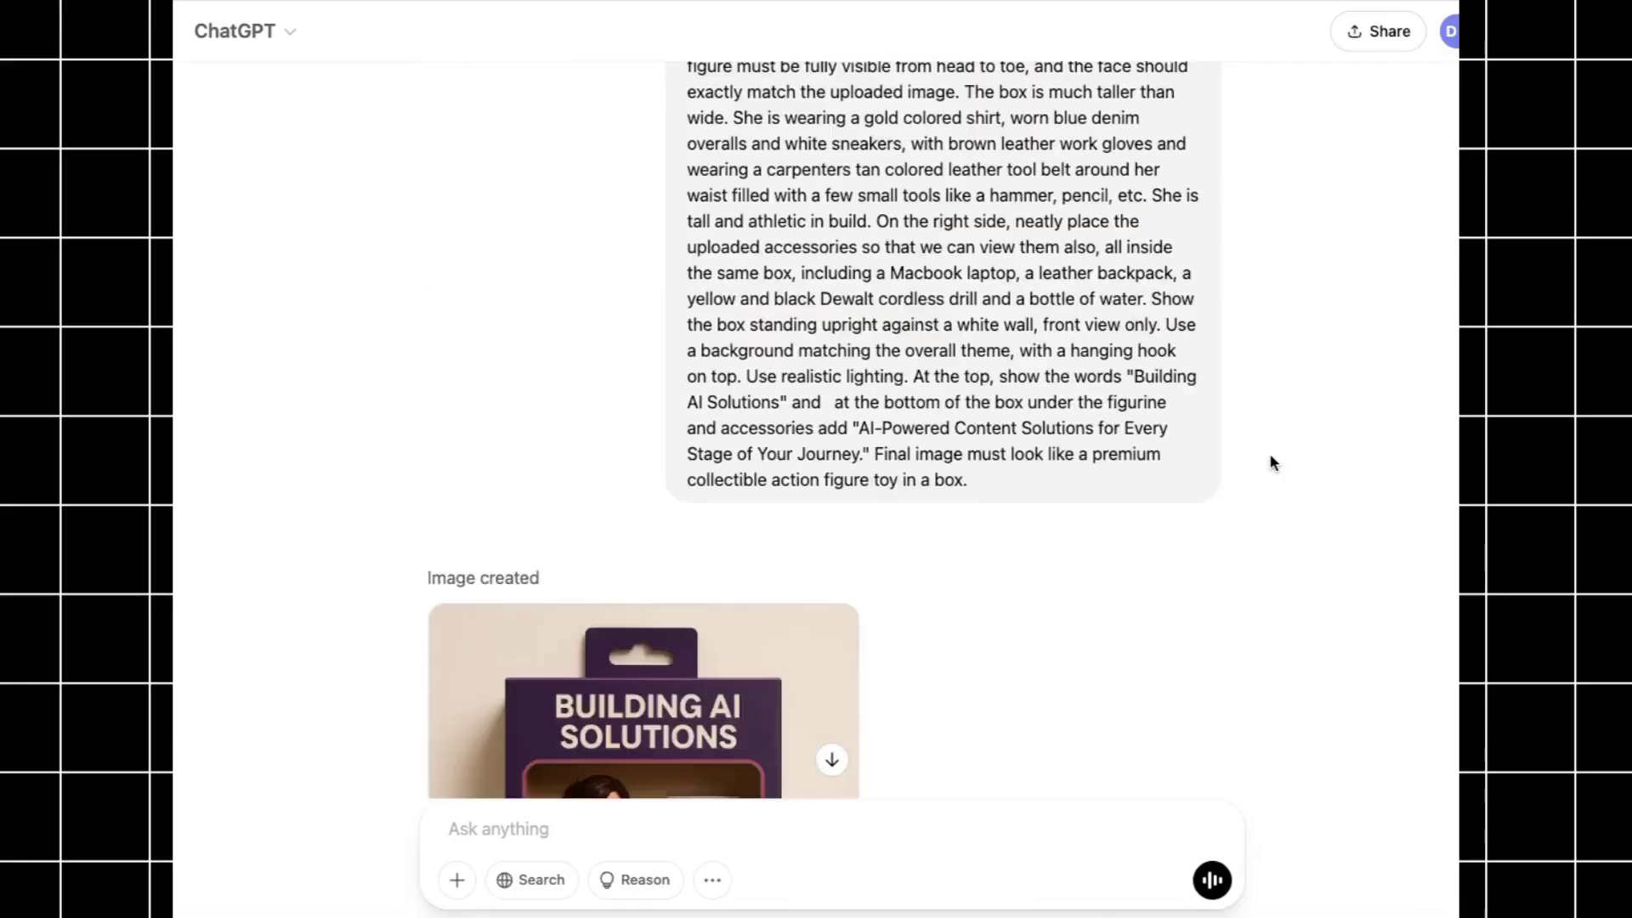
{"action": "scroll", "coordinate": [1340, 727], "scroll_direction": "down", "scroll_amount": 20}
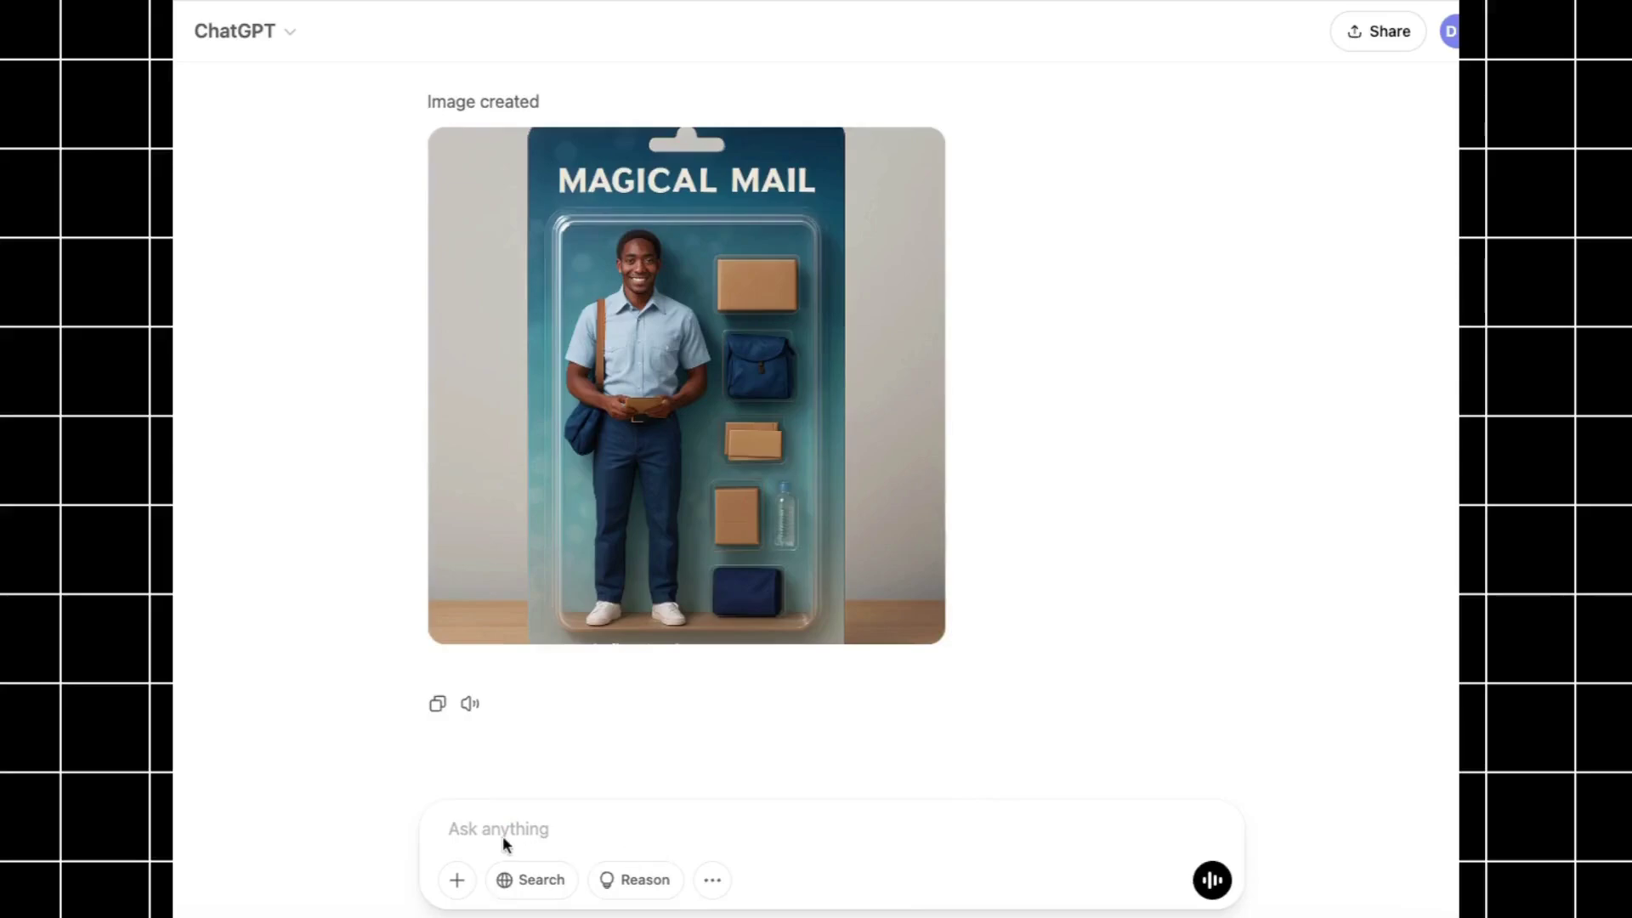
{"action": "left_click", "coordinate": [458, 882]}
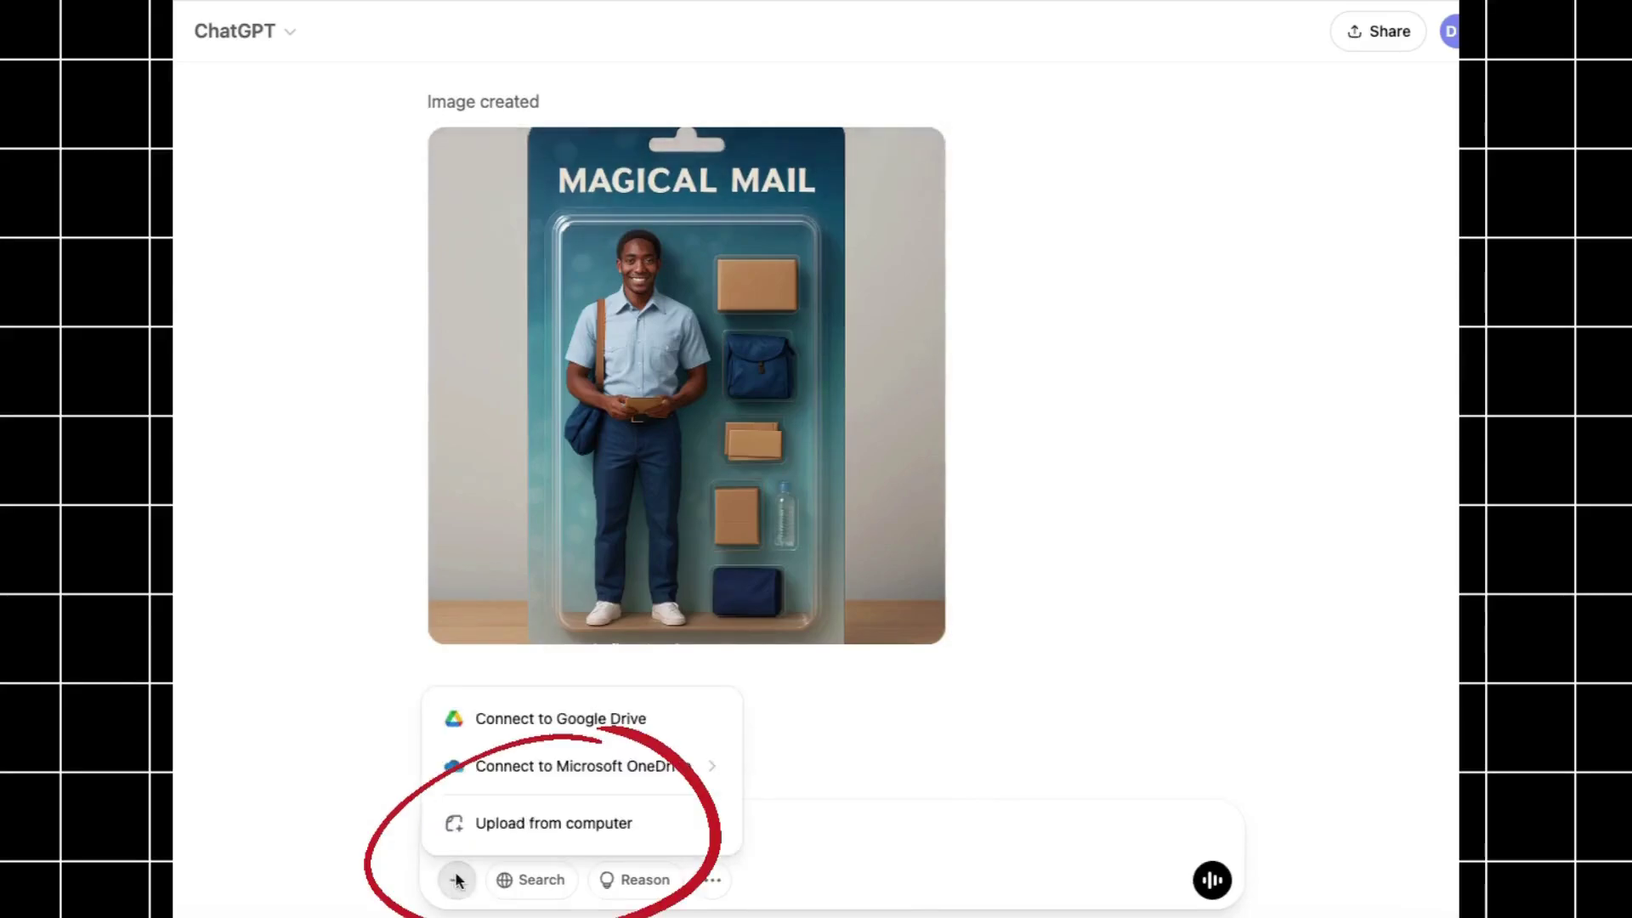
{"action": "left_click", "coordinate": [515, 823]}
{"action": "left_click", "coordinate": [349, 313]}
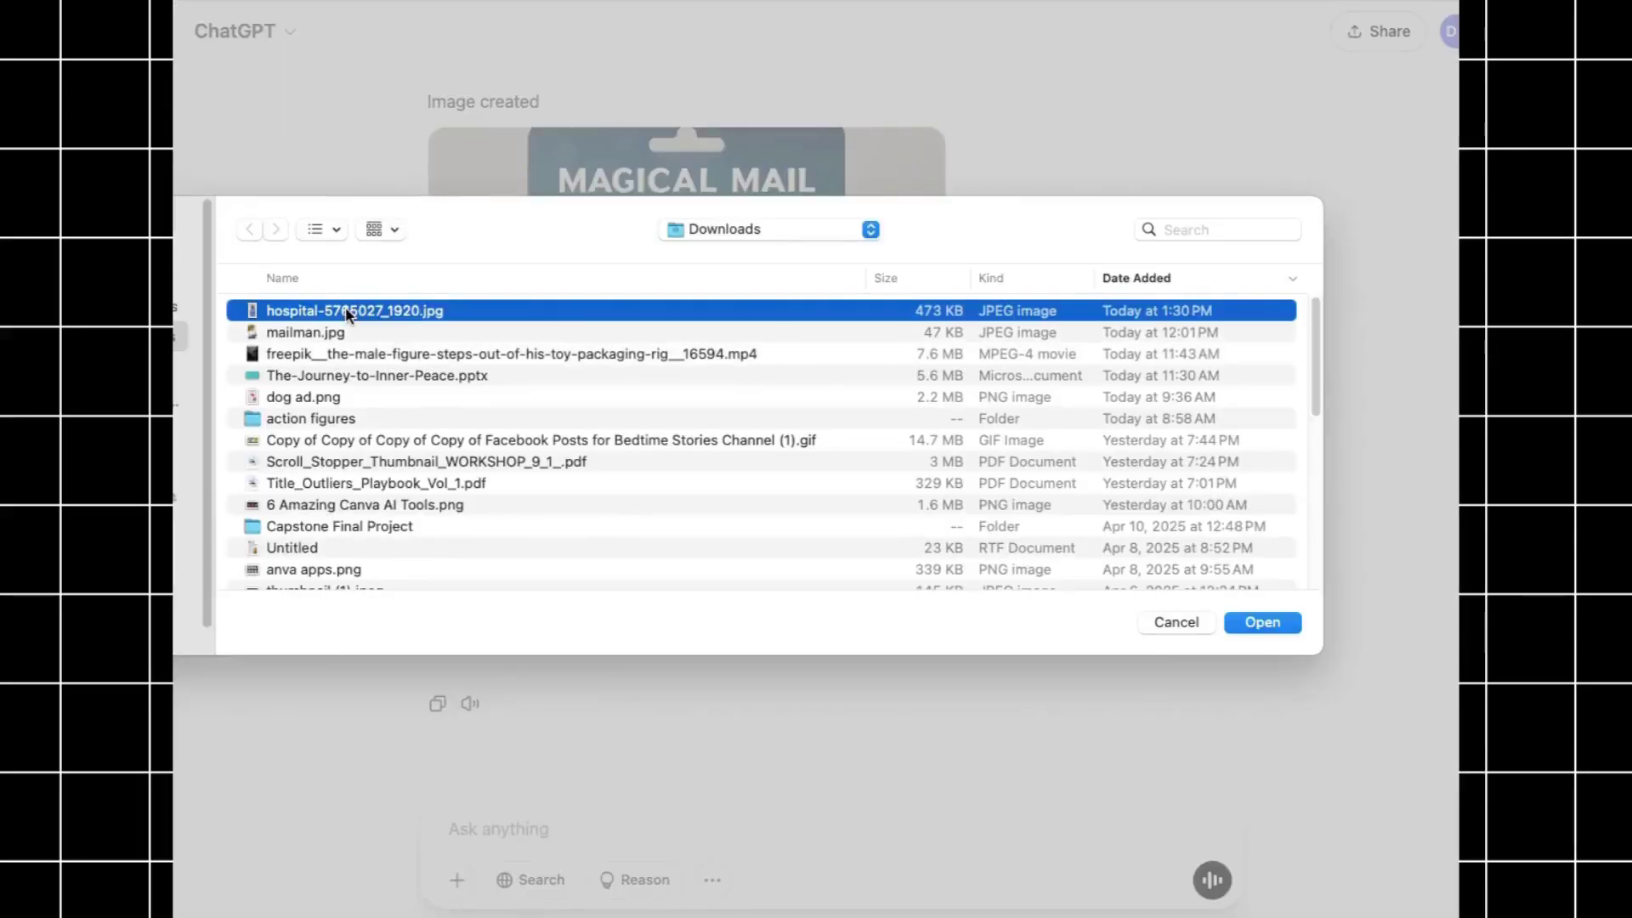
{"action": "left_click", "coordinate": [1256, 621]}
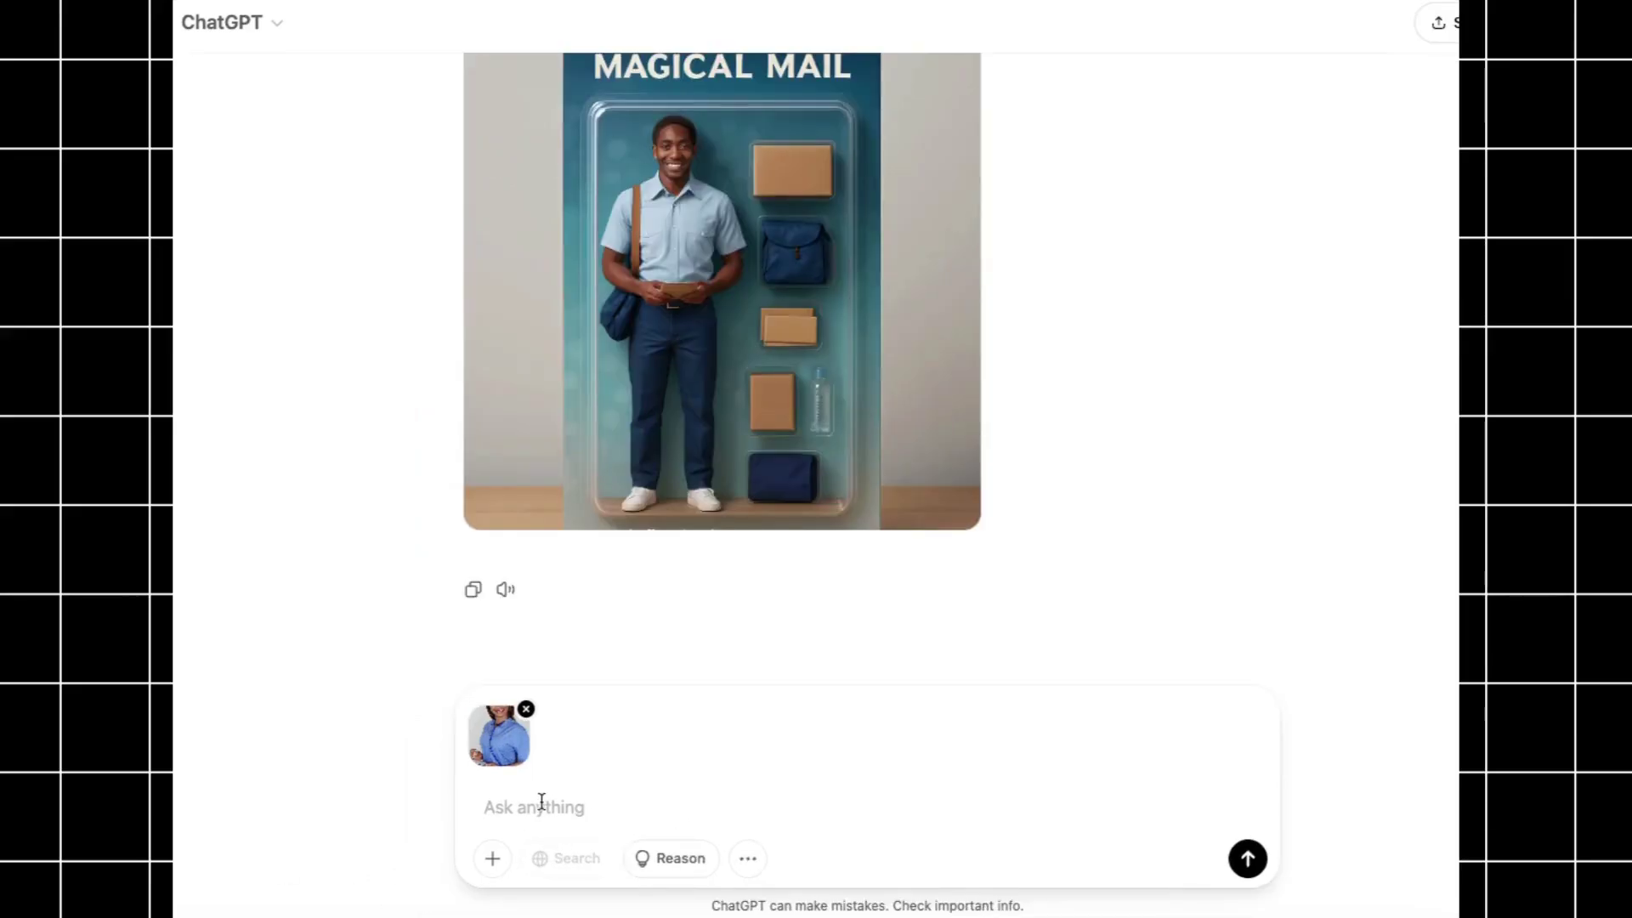
Submit a prompt for a hyper-realistic 16:9 nurse action figure in a vertical toy box, titled “Nurse Next Door™” with tagline “Compassion is the Best Medicine.”
{"action": "type", "text": "A hyper-realistic action figure of a nurse inside a vertical toy box with a clear plastic window. Full-body female figure with brown hair in a ponytail, dressed in modern blue scrubs and lightweight white shoes, standing in a confident, helpful pose. The blister packaging displays her from head to toe, and next to her are realistic accessories: a digital tablet, a hospital ID badge on a lanyard, a large medical syringe, and a stainless steel coffee tumbler. The box features a friendly, with a medical-themed background and soft hospital-blue accents. Title at the top: \"Nurse Next Door™\" and tagline on the bottom: \"Compassion is the Best Medicine.\" Soft, bright lighting, realistic shadowing, clean minimal setting, 16:9 aspect ratio, collectible action figure box mockup."}
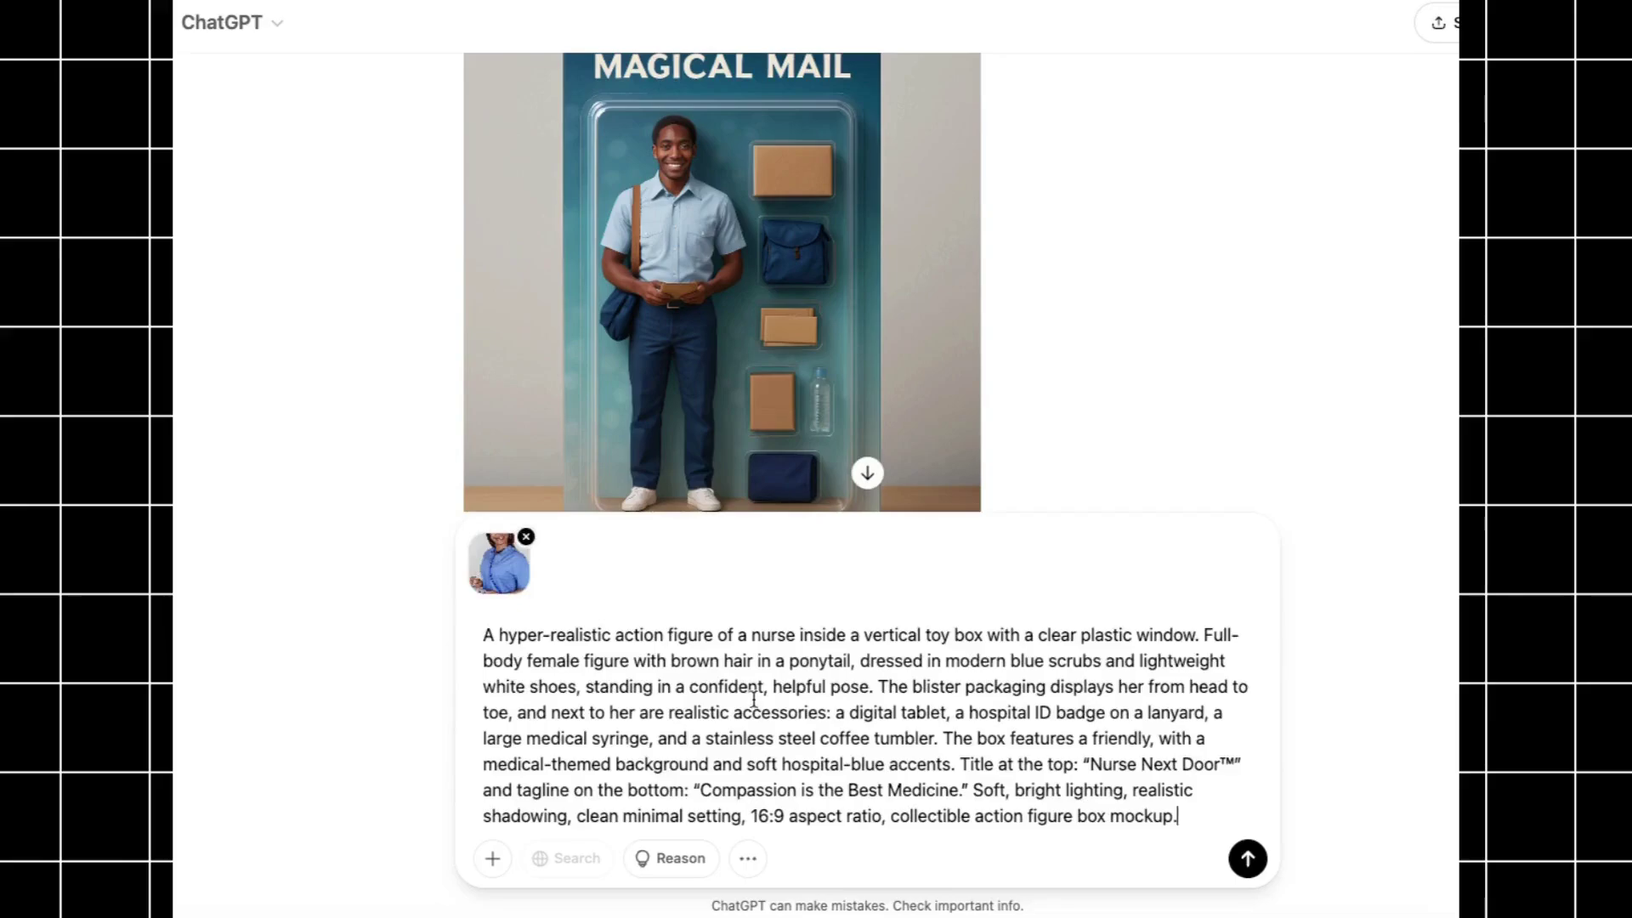
{"action": "left_click", "coordinate": [1235, 869]}
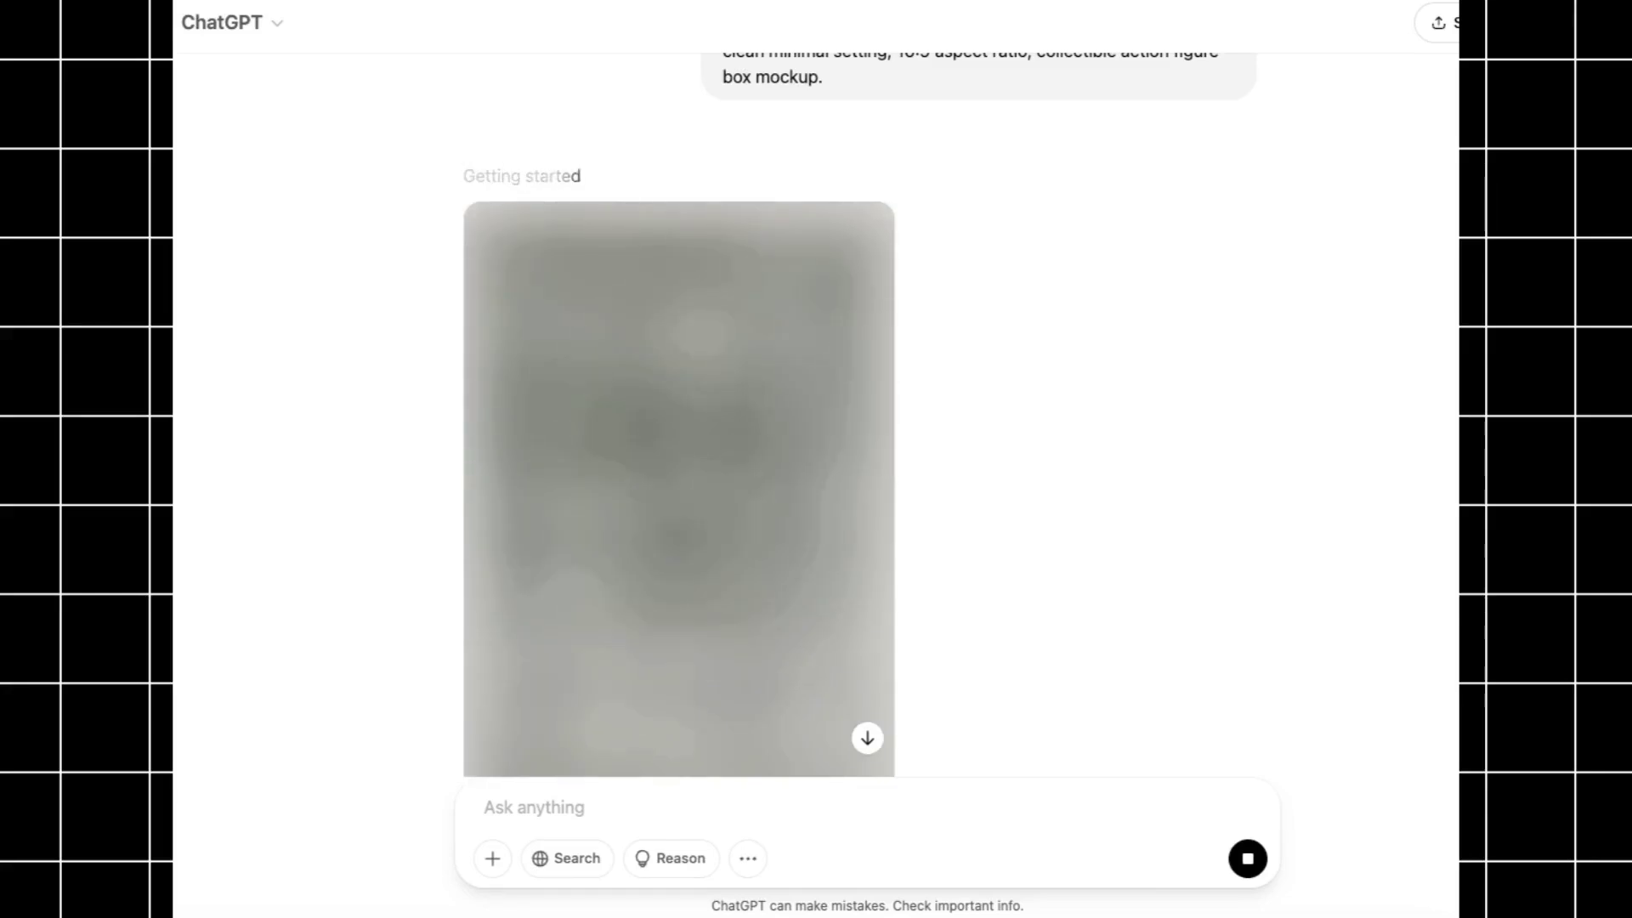
Compare the generated nurse toy box image with the uploaded photo and prompt, and inspect it enlarged
{"action": "scroll", "coordinate": [334, 549], "scroll_direction": "up", "scroll_amount": 3}
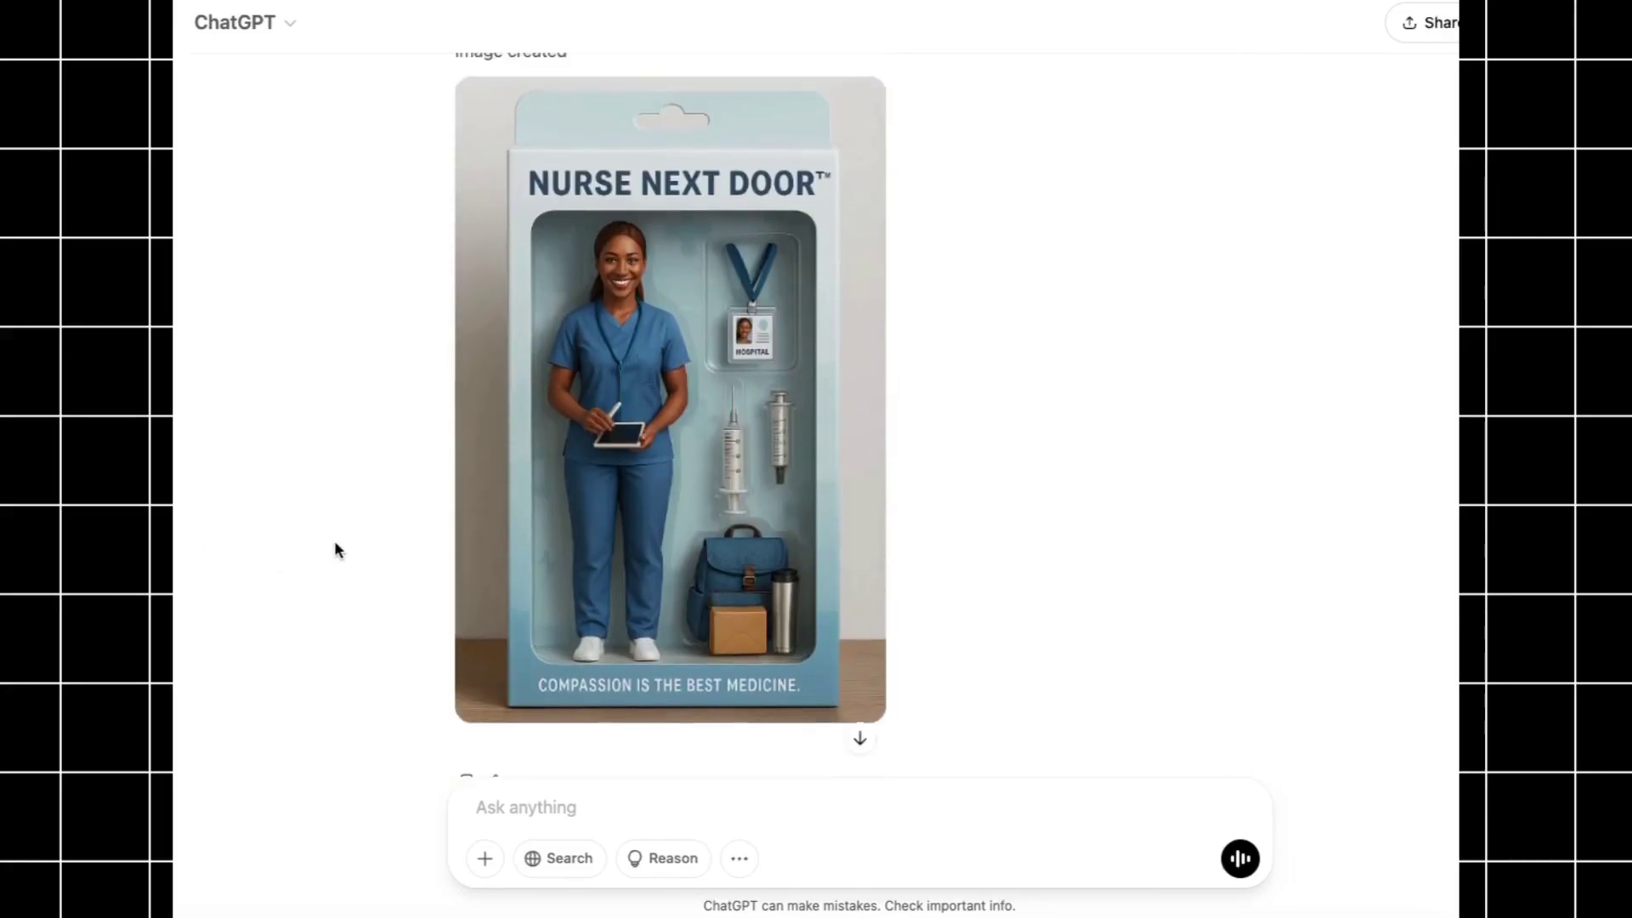
{"action": "scroll", "coordinate": [336, 548], "scroll_direction": "up", "scroll_amount": 8}
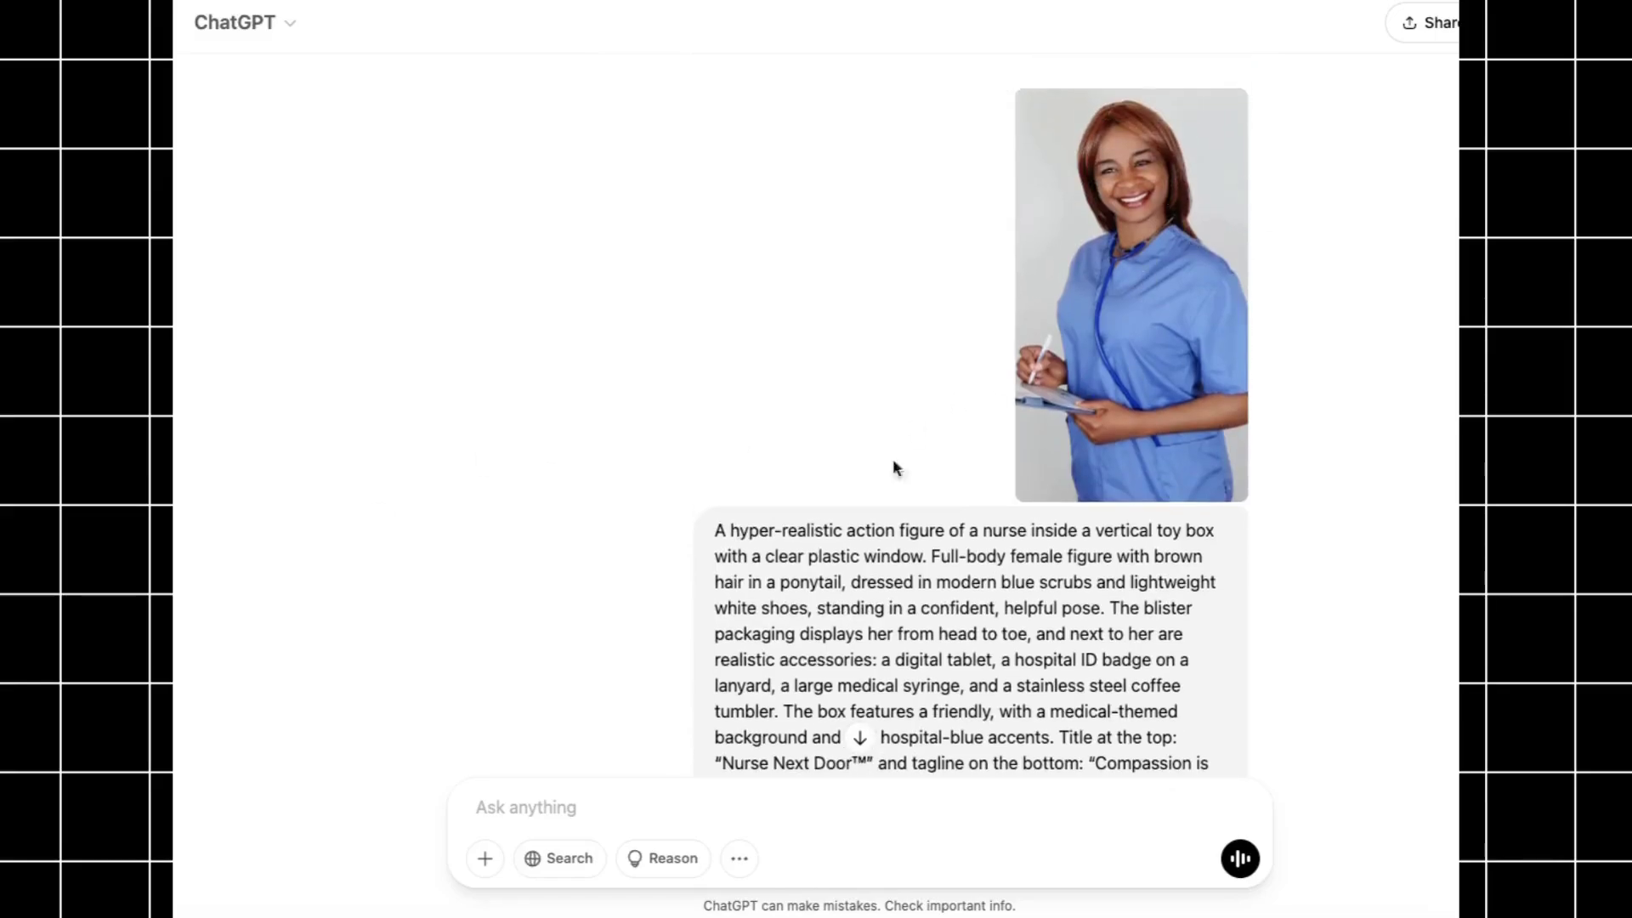
{"action": "scroll", "coordinate": [787, 527], "scroll_direction": "down", "scroll_amount": 1}
{"action": "scroll", "coordinate": [539, 666], "scroll_direction": "down", "scroll_amount": 9}
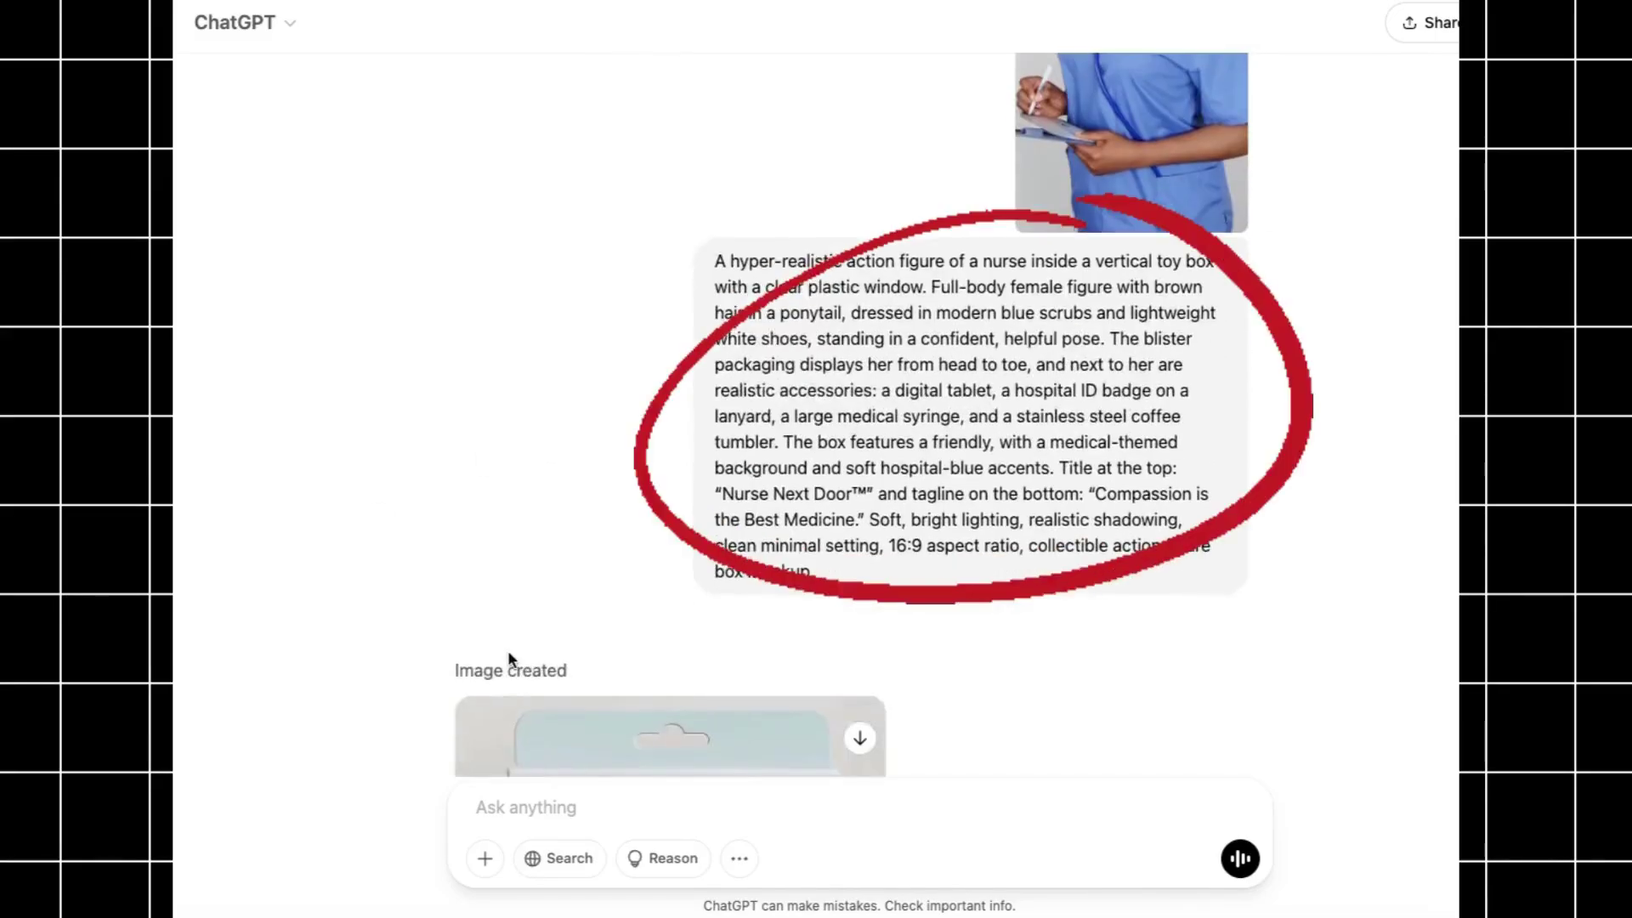
{"action": "scroll", "coordinate": [423, 621], "scroll_direction": "down", "scroll_amount": 1}
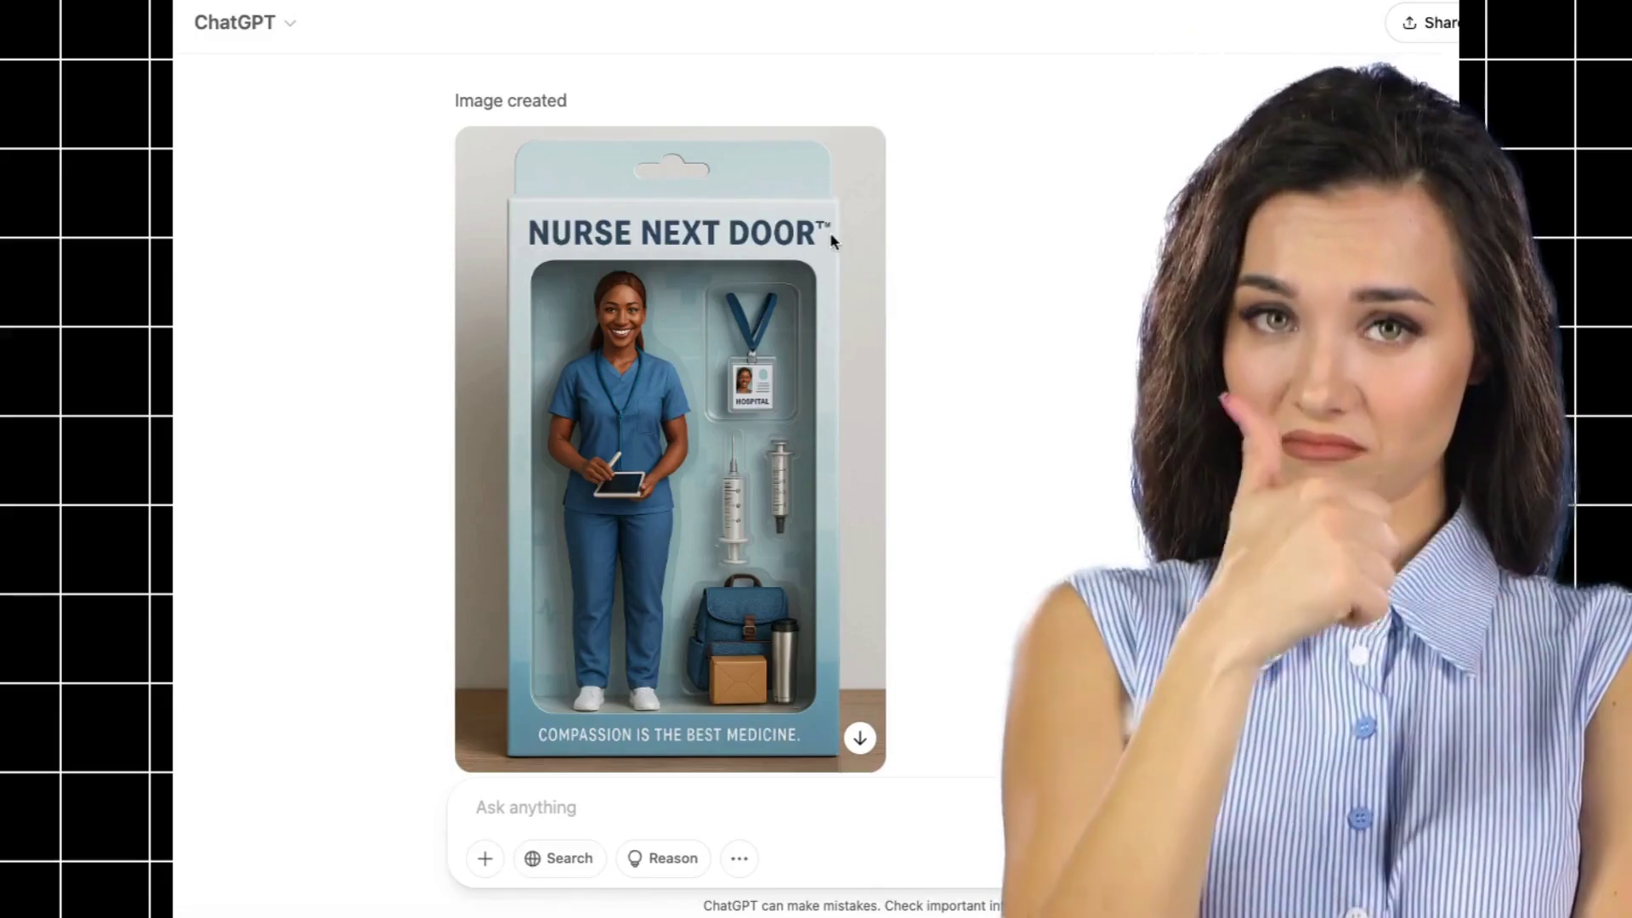
{"action": "left_click", "coordinate": [687, 427]}
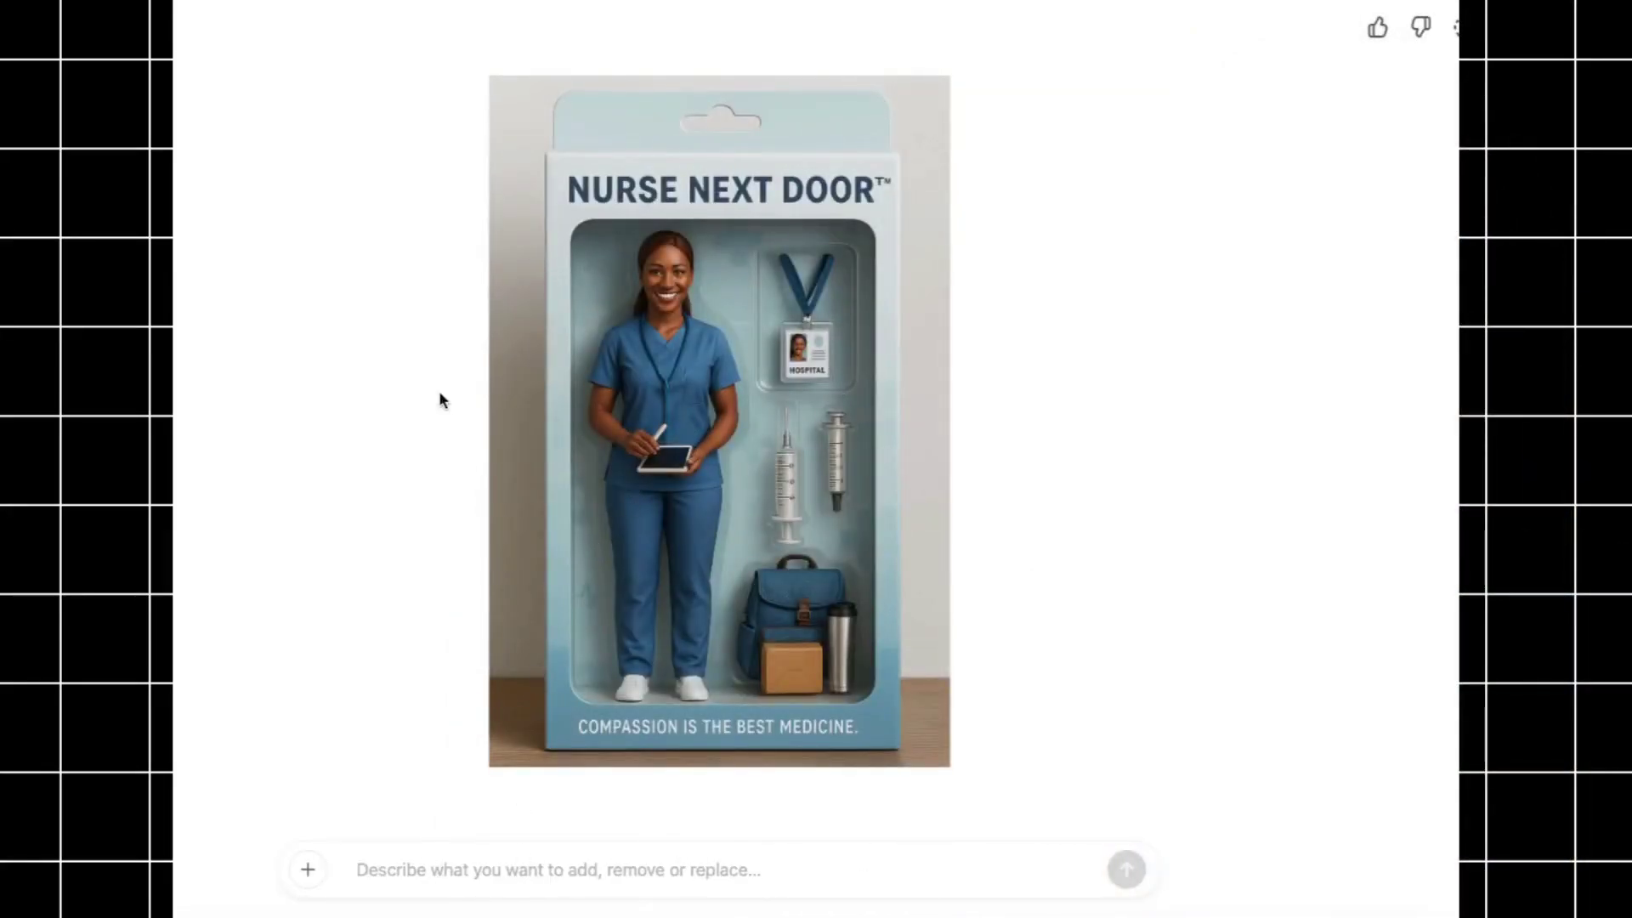
{"action": "key", "text": "Escape"}
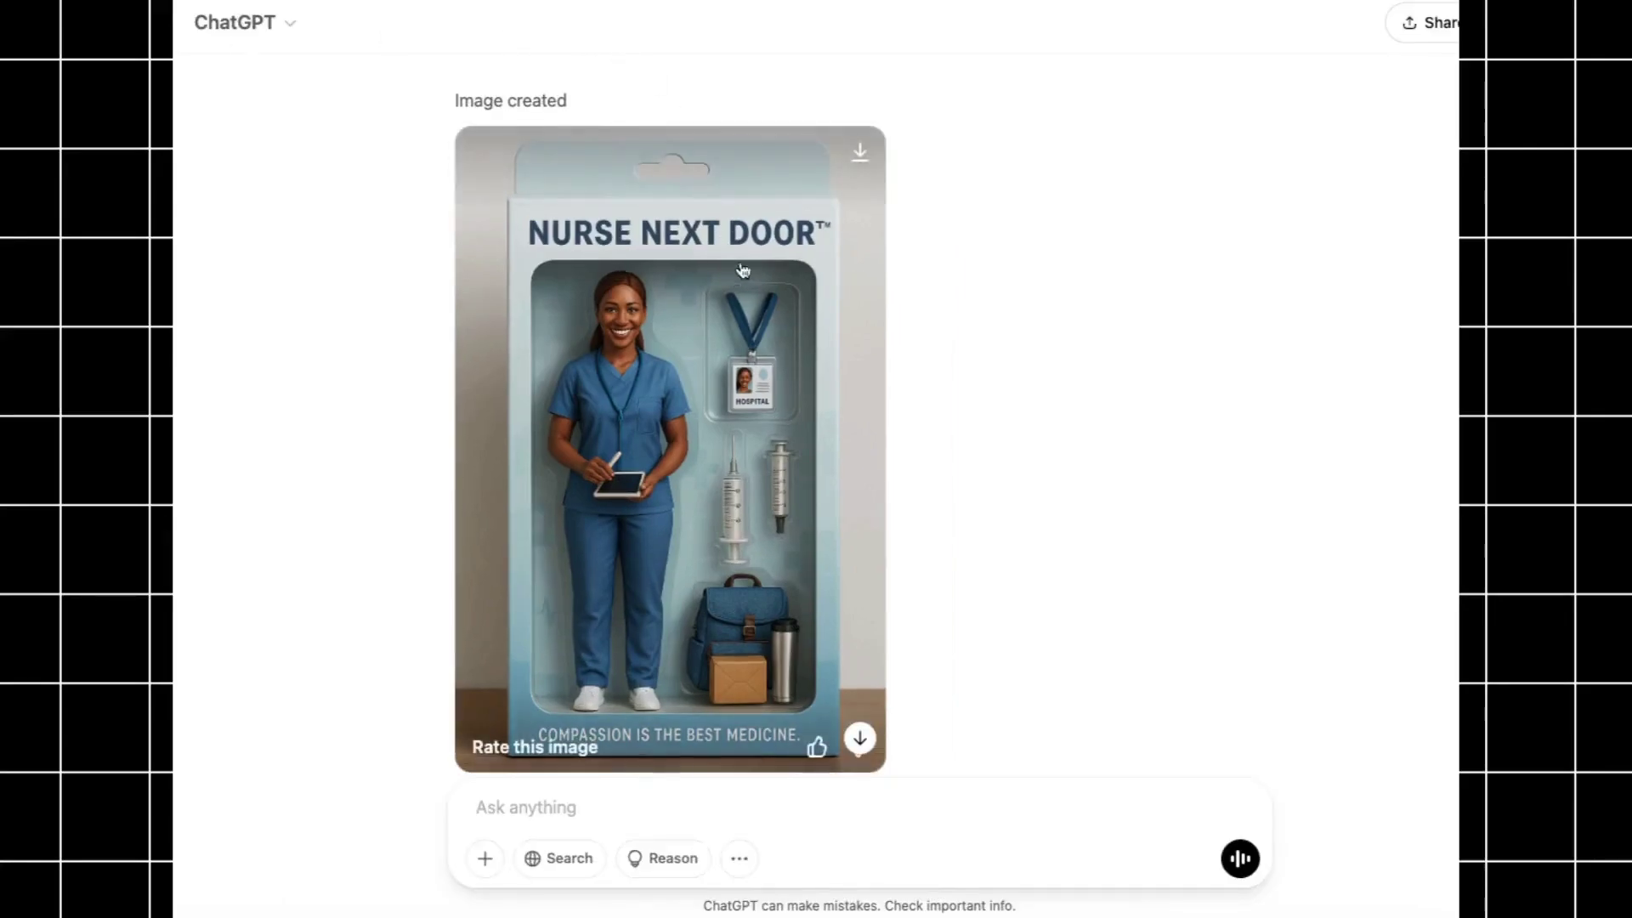
Download the generated nurse toy box image, and save another copy of it under the file name nuse
{"action": "left_click", "coordinate": [860, 154]}
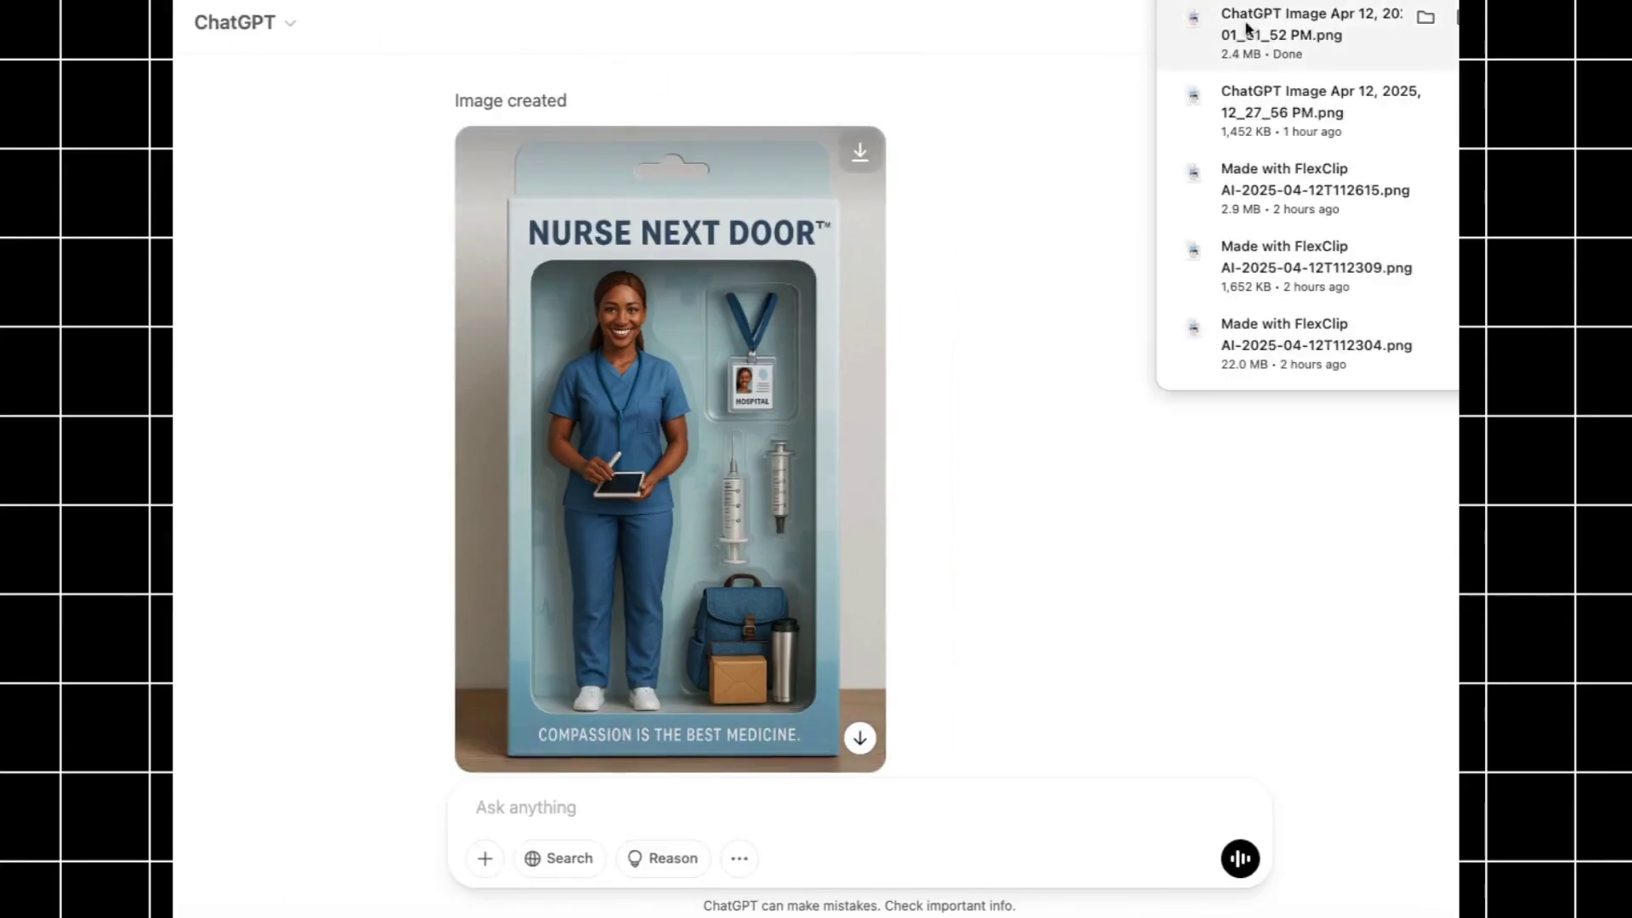
{"action": "right_click", "coordinate": [663, 287]}
{"action": "left_click", "coordinate": [718, 315]}
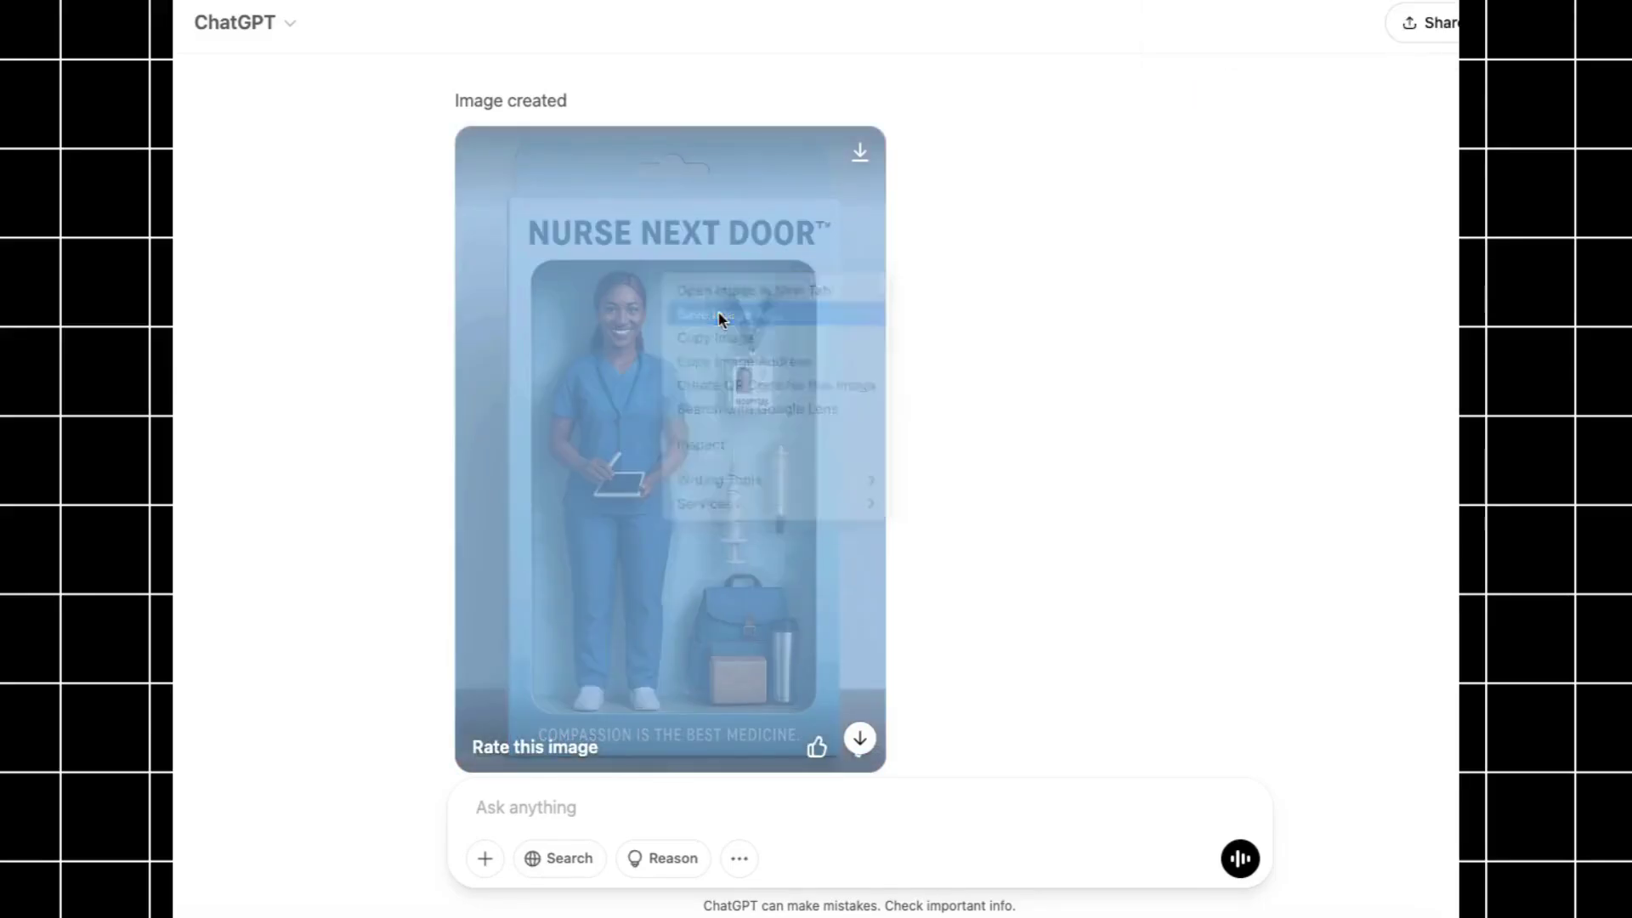
{"action": "type", "text": "nuse"}
{"action": "key", "text": "Return"}
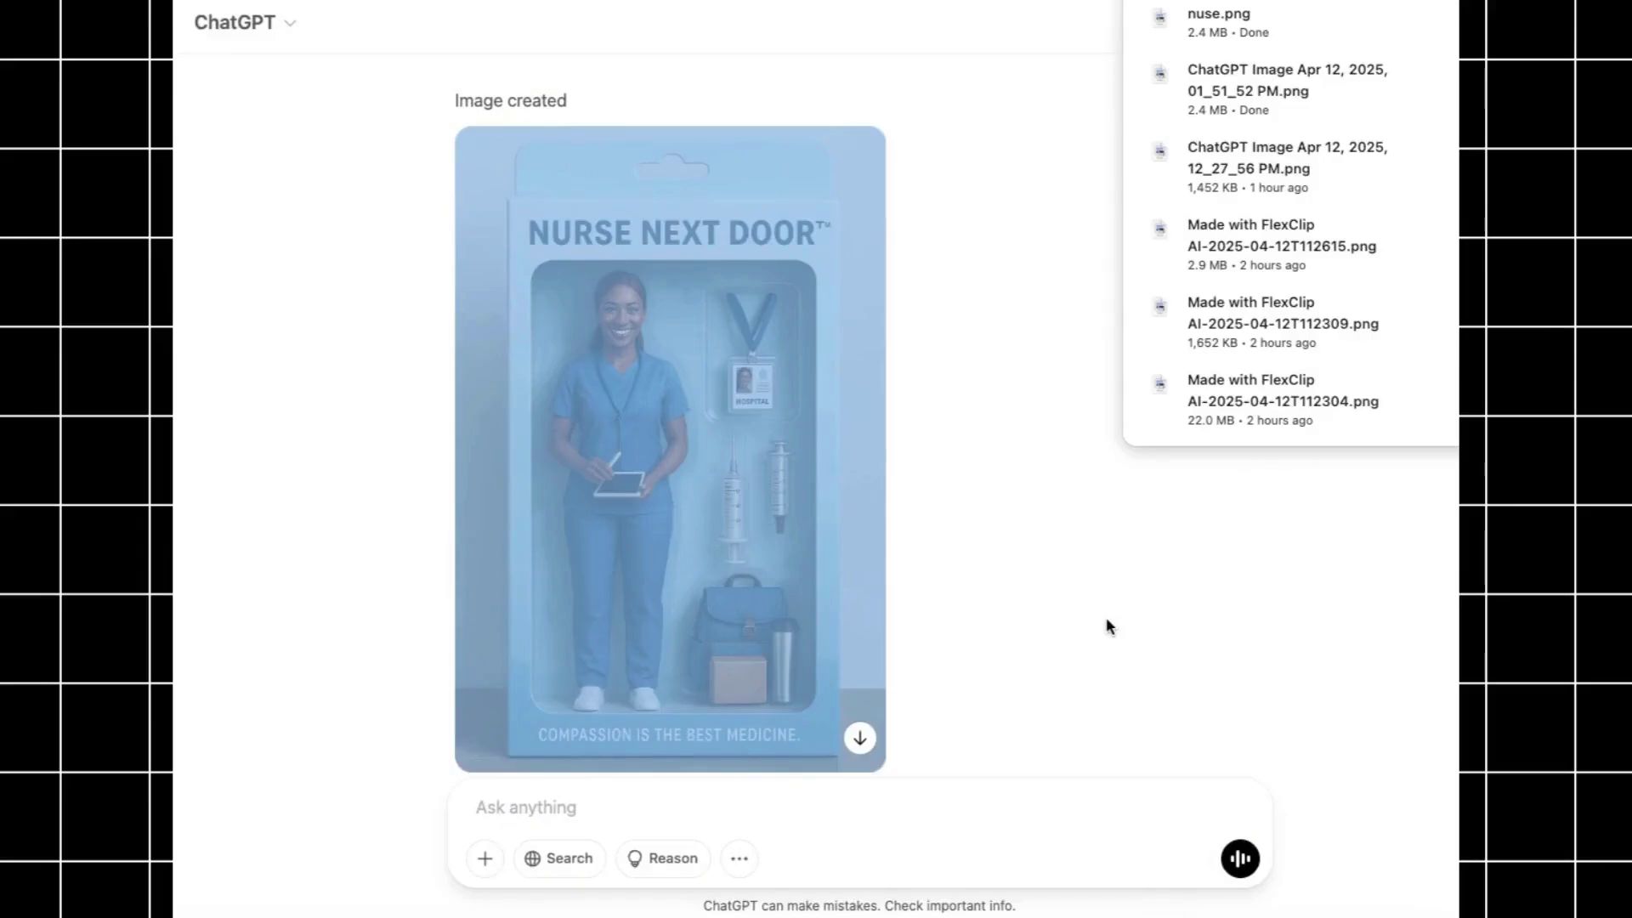
View the saved nuse.png image at full size, and recheck the nurse's reference photo, prompt and result in the chat
{"action": "left_click", "coordinate": [1242, 23]}
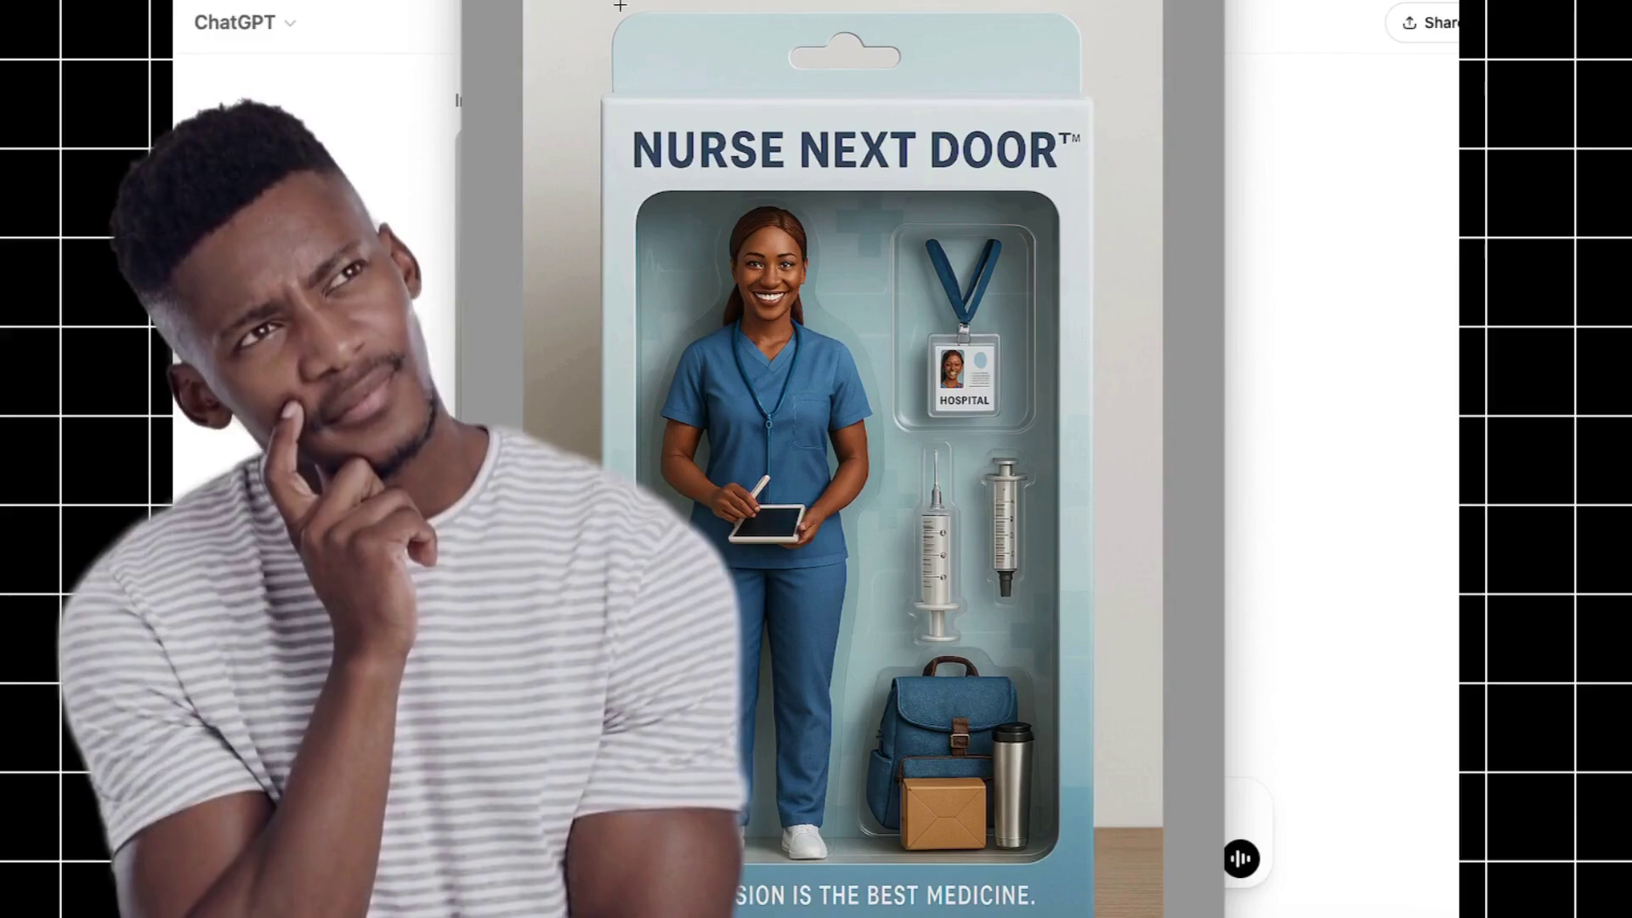
{"action": "left_click", "coordinate": [1192, 265]}
{"action": "scroll", "coordinate": [1145, 383], "scroll_direction": "up", "scroll_amount": 15}
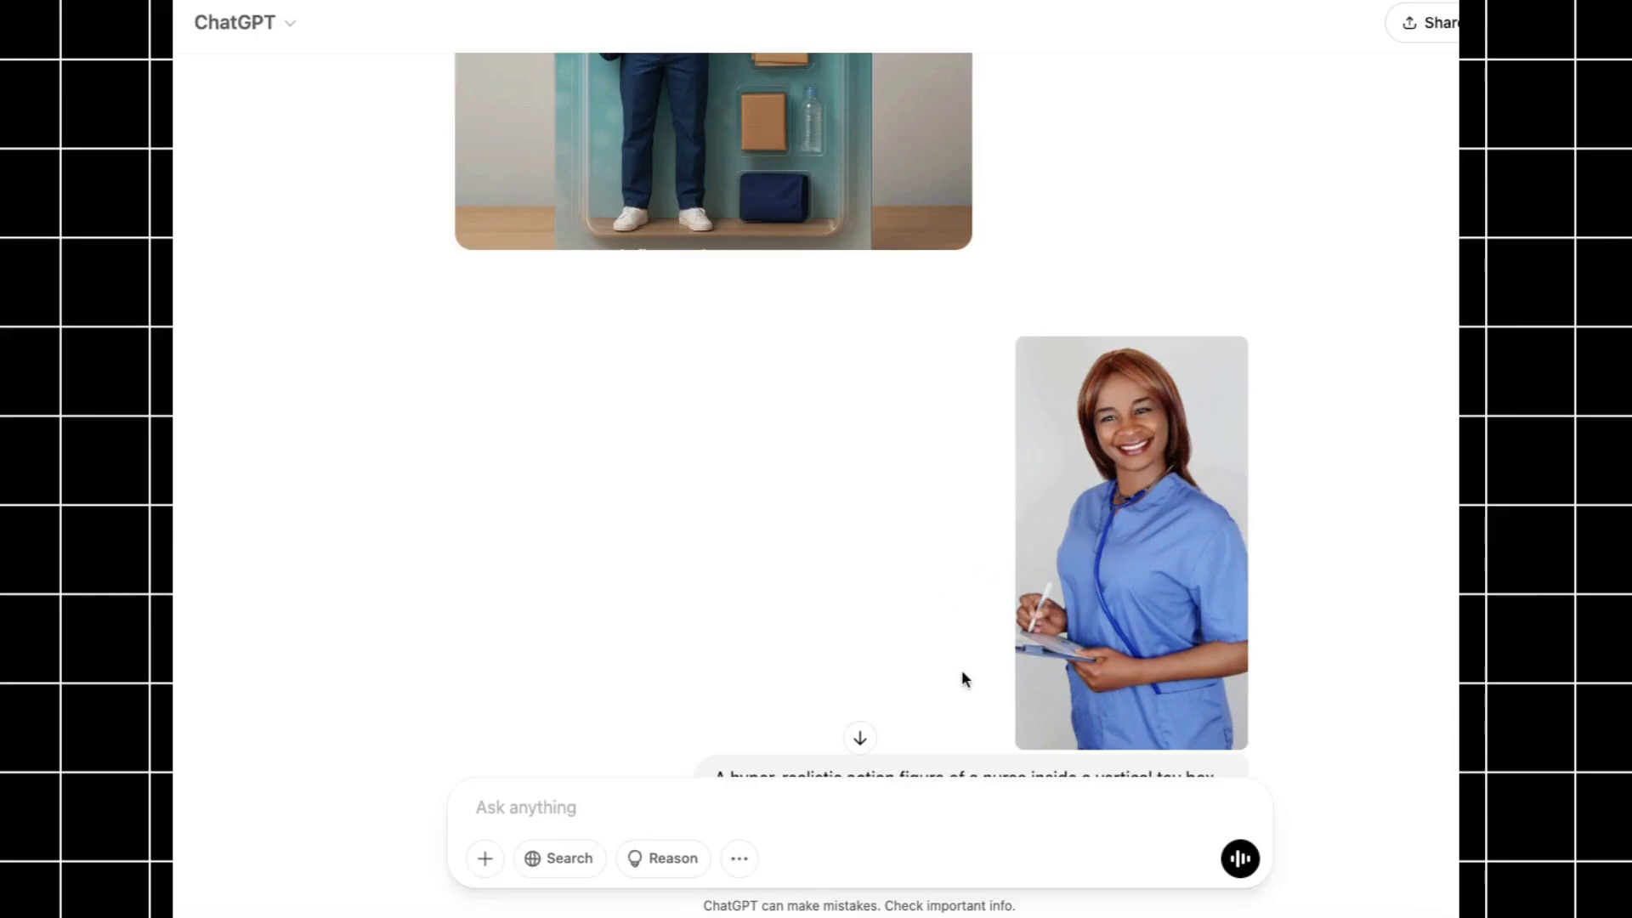
{"action": "scroll", "coordinate": [963, 673], "scroll_direction": "down", "scroll_amount": 5}
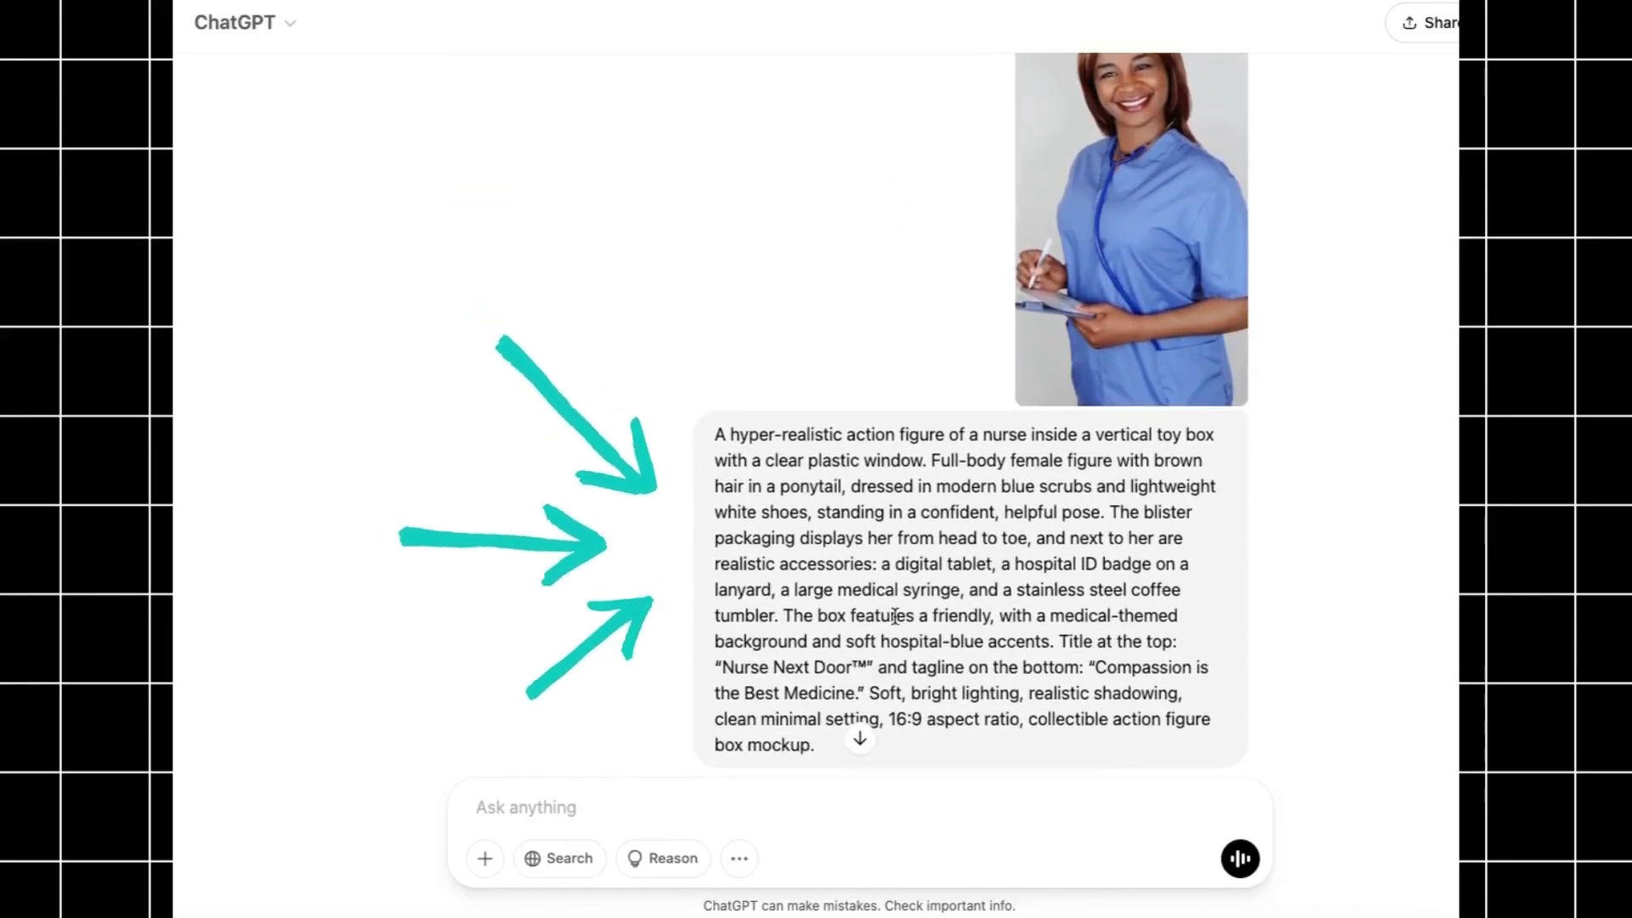
{"action": "scroll", "coordinate": [895, 616], "scroll_direction": "down", "scroll_amount": 2}
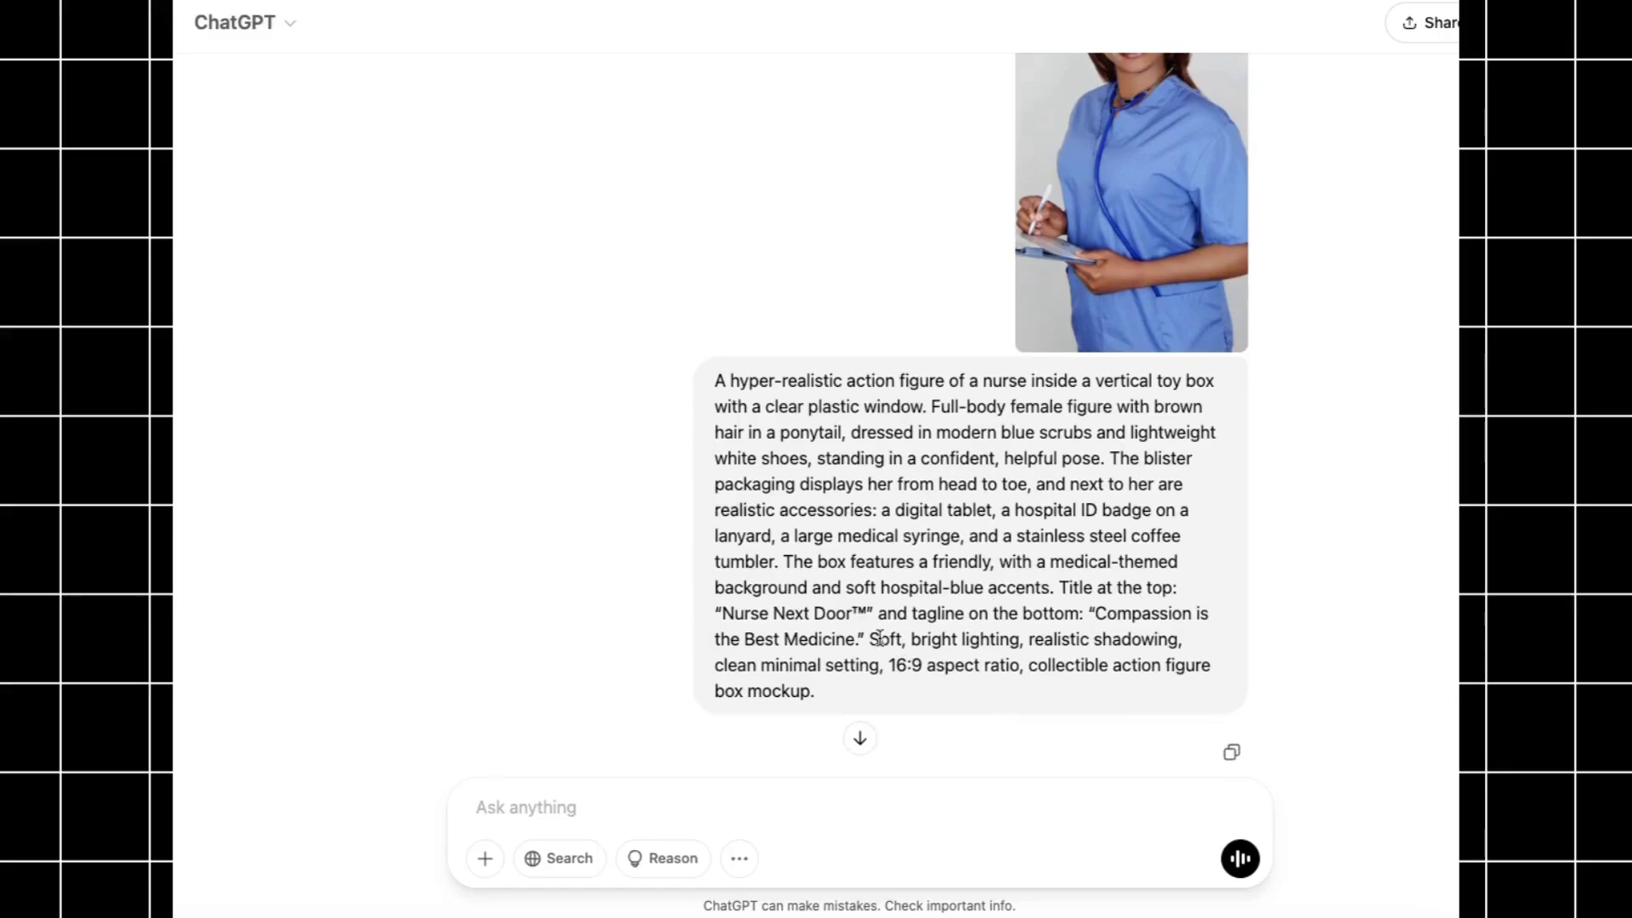
{"action": "scroll", "coordinate": [880, 637], "scroll_direction": "down", "scroll_amount": 6}
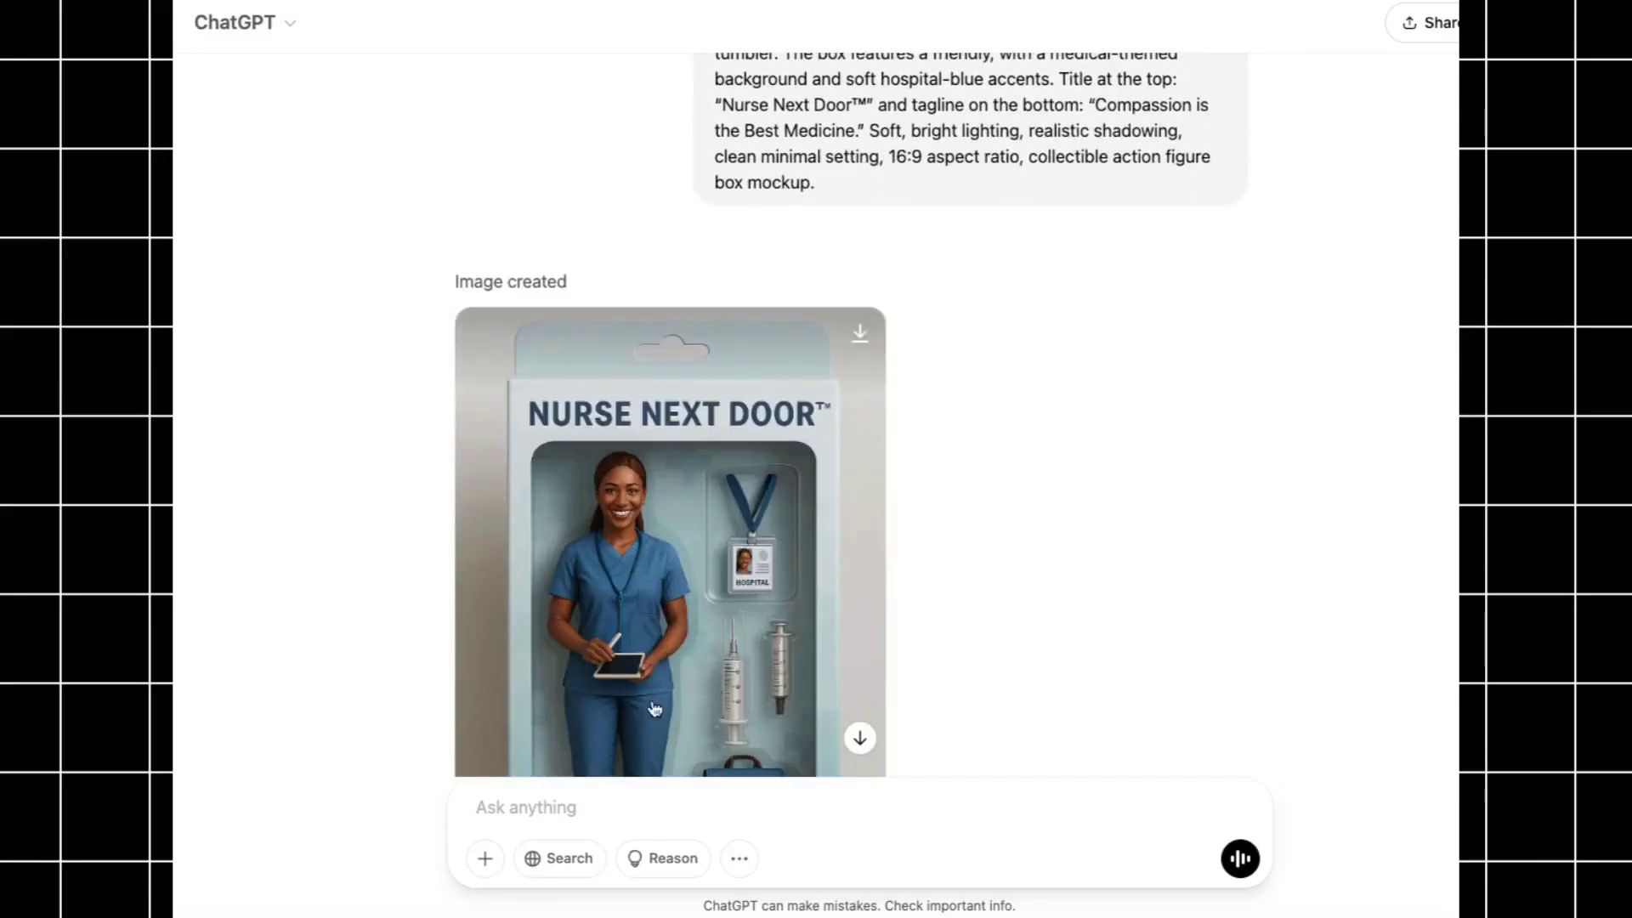
Attach the photo man-7669846_1920.jpg from the Downloads folder to a new message in the chat
{"action": "scroll", "coordinate": [654, 710], "scroll_direction": "down", "scroll_amount": 3}
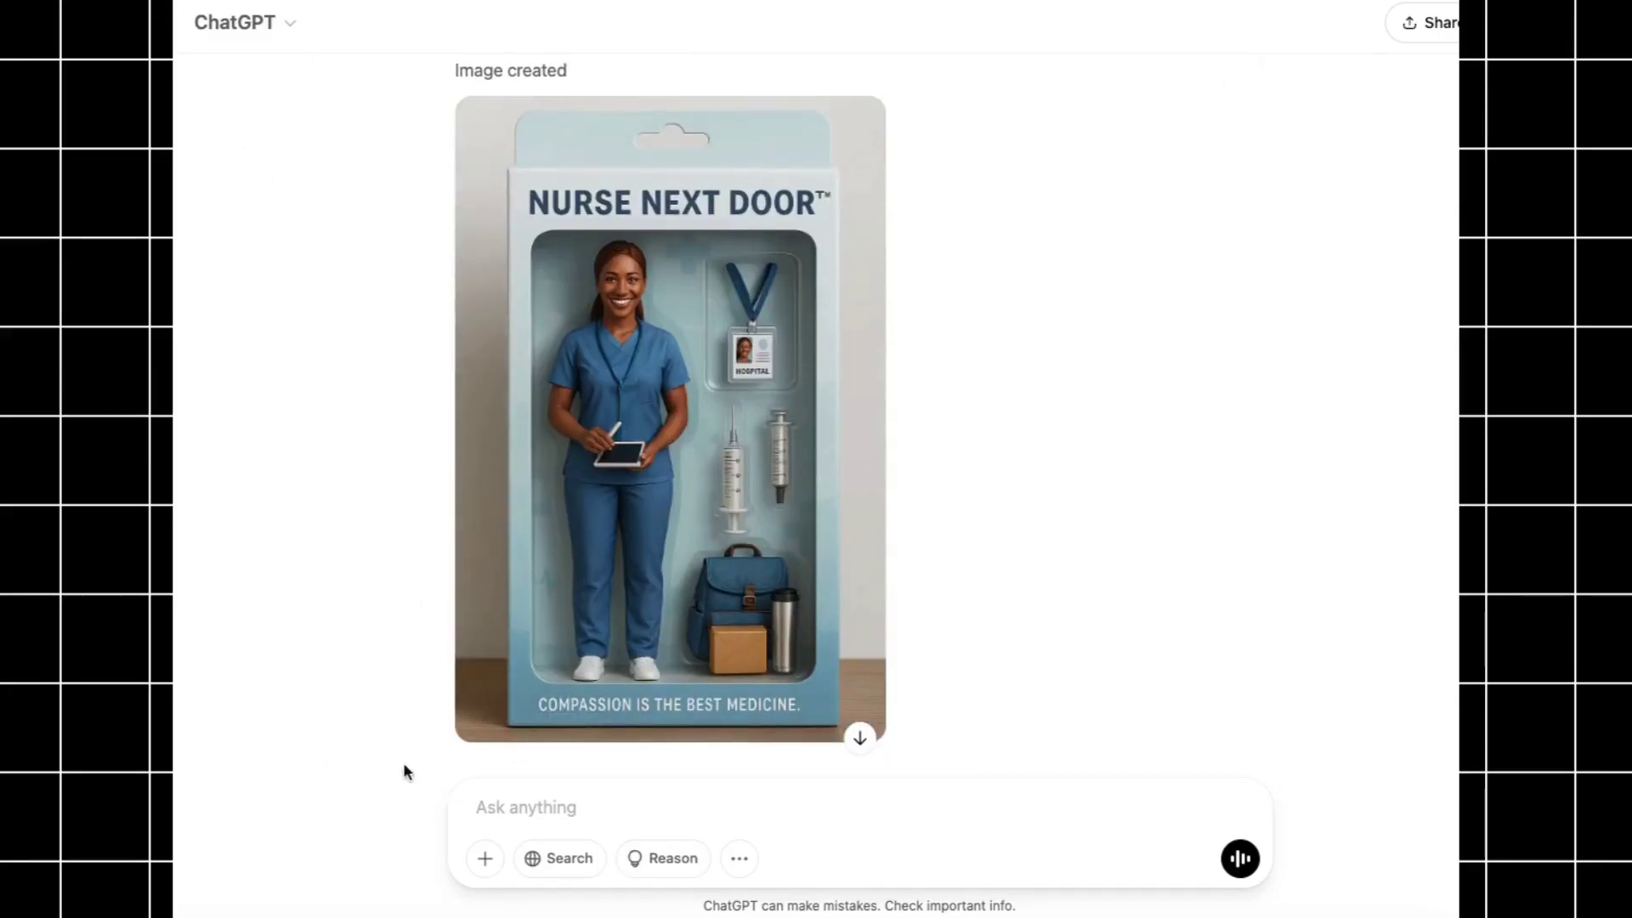
{"action": "scroll", "coordinate": [404, 769], "scroll_direction": "down", "scroll_amount": 1}
{"action": "left_click", "coordinate": [484, 858]}
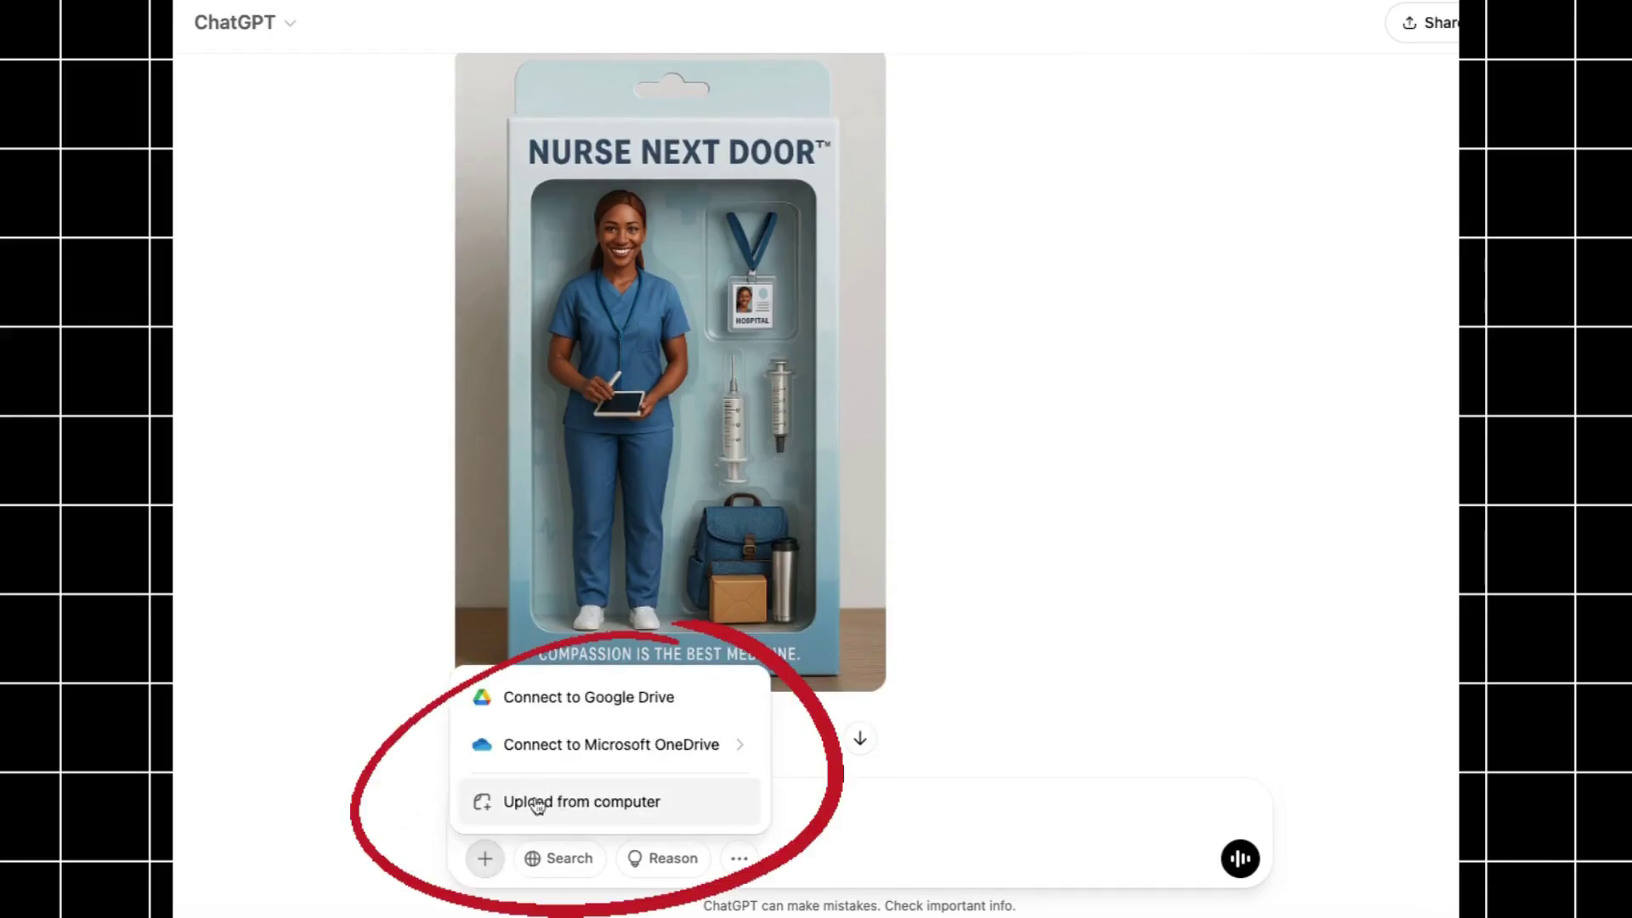
{"action": "left_click", "coordinate": [537, 804]}
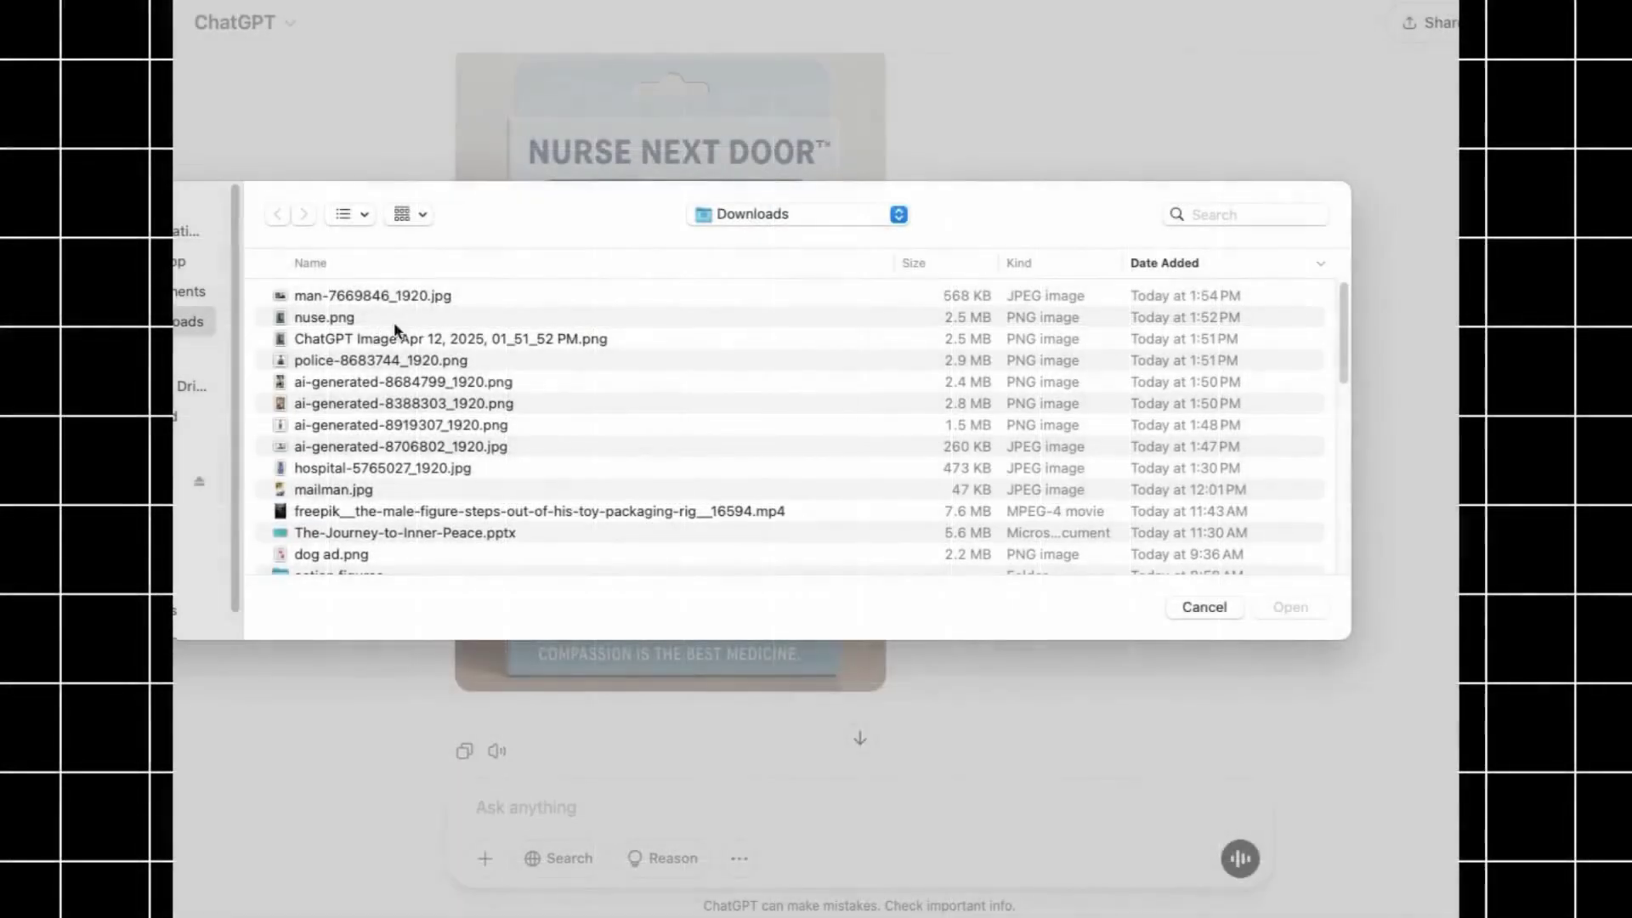
{"action": "left_click", "coordinate": [331, 296]}
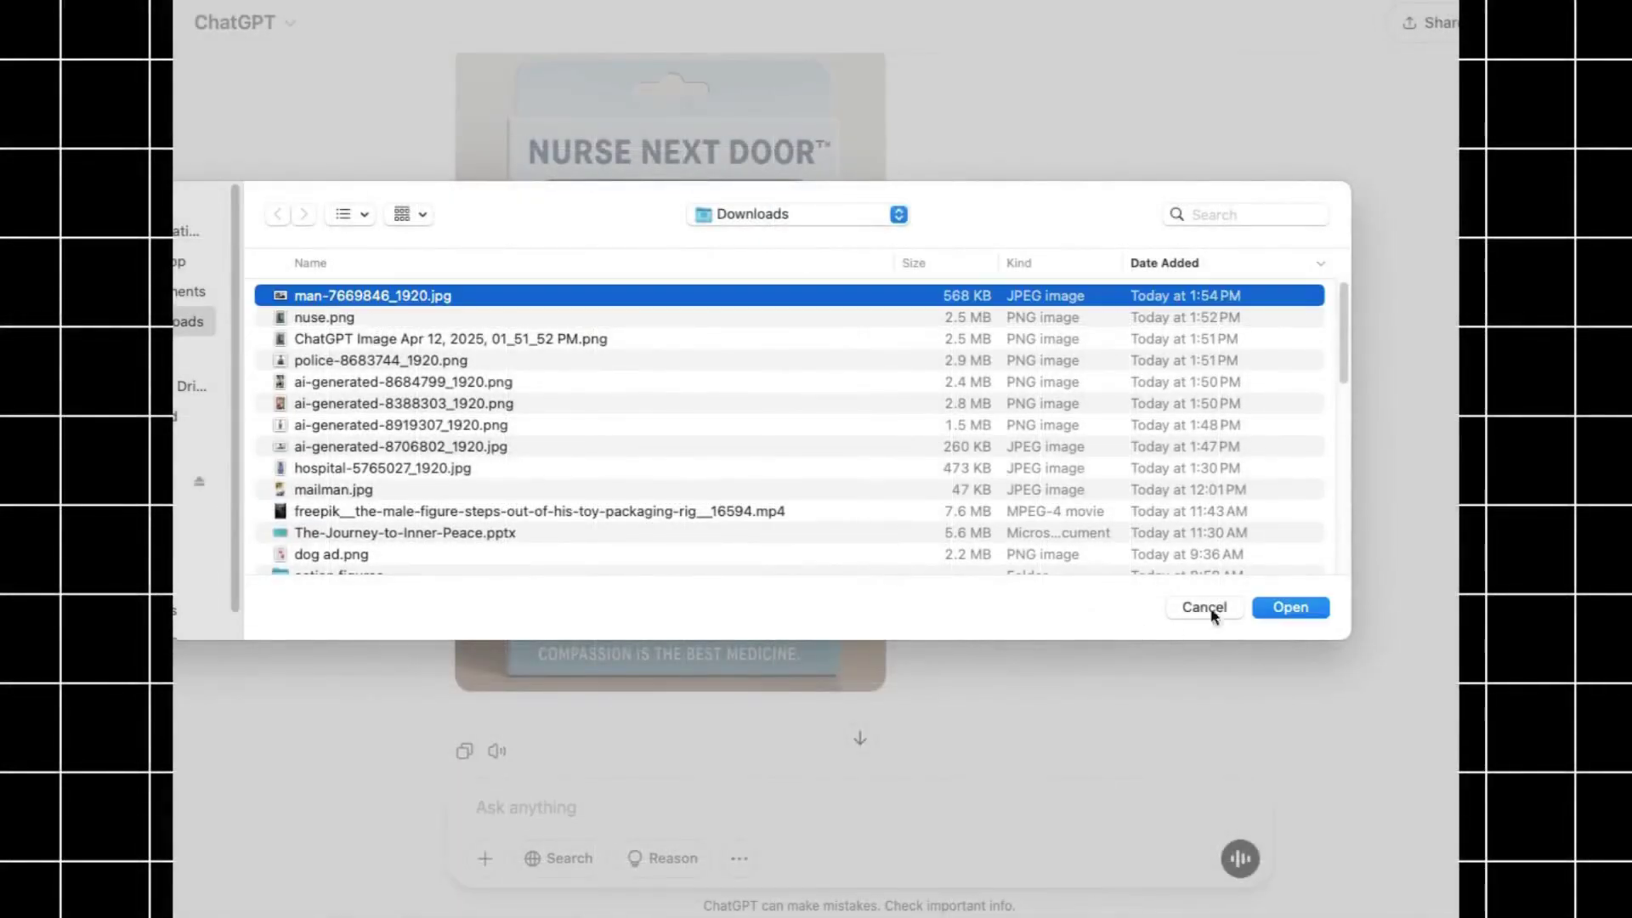
{"action": "left_click", "coordinate": [1301, 609]}
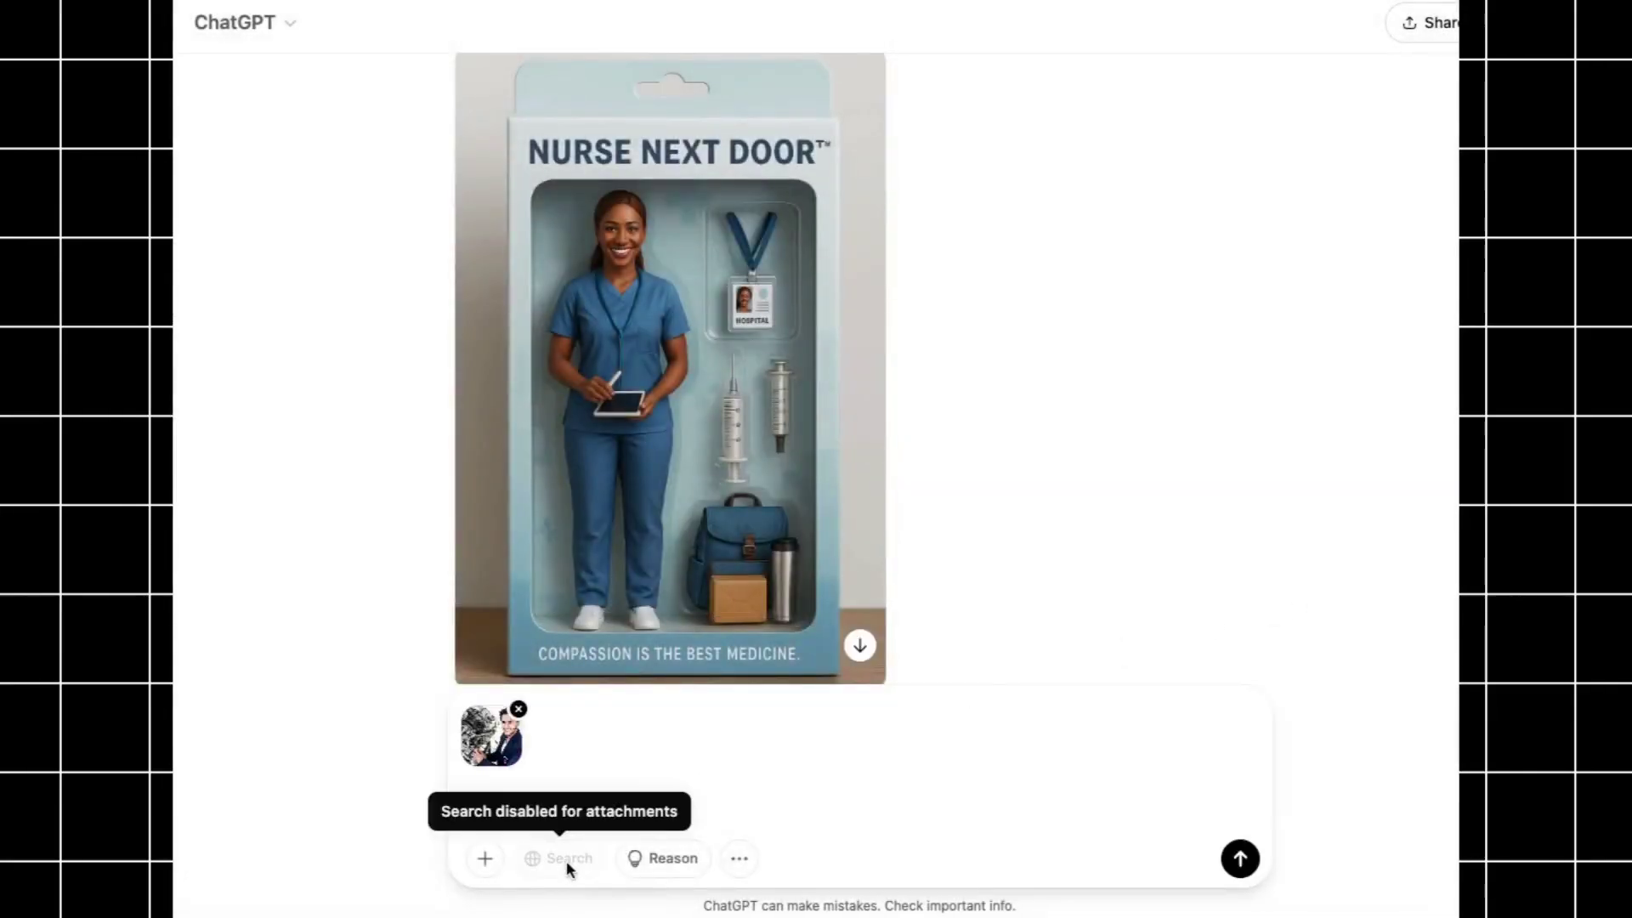
Submit a prompt for a cinematic 16:9 male car mechanic action figure in a collectible toy box, titled “The Gear Guru™” with tagline “Fixing rides and saving drives.”
{"action": "type", "text": "A cinematic action figure of a male car mechanic inside a premium collectible toy box, full-body view inside clear blister packaging. The figure wears a dark blue coverall with rolled-up sleeves, slightly grease-marked, and sturdy work boots. He has a confident smile and strong build, holding a wrench in one hand and a red shop rag in the other. The box is upright on a table against a white garage wall, with a background showing a stylized garage interior—tool cabinets, tires, and engine schematics faintly visible. Accessories on the right include a detailed silver wrench, oil can with nozzle, compact socket set, and a folded red rag. Text at the top of the box reads: \"The Gear Guru™\" and at the bottom: \"Fixing rides and saving drives.\" Bright and realistic lighting, soft shadows, high clarity, 16:9 format, ultra-detailed packaging design."}
{"action": "scroll", "coordinate": [806, 607], "scroll_direction": "up", "scroll_amount": 1}
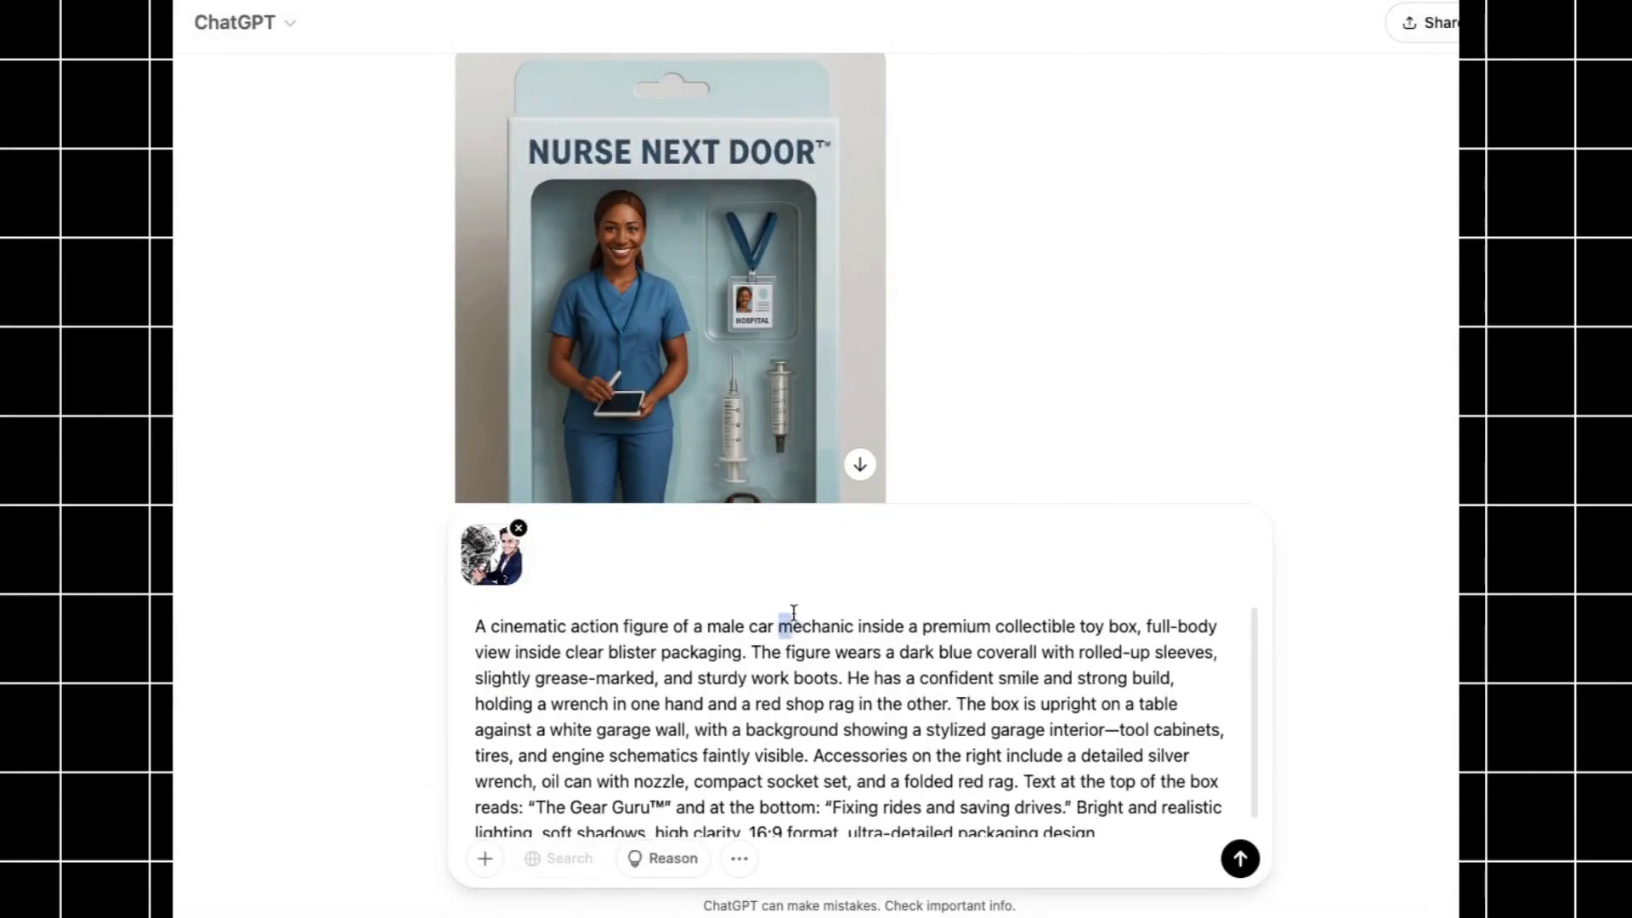
{"action": "left_click_drag", "start_coordinate": [779, 627], "coordinate": [855, 630]}
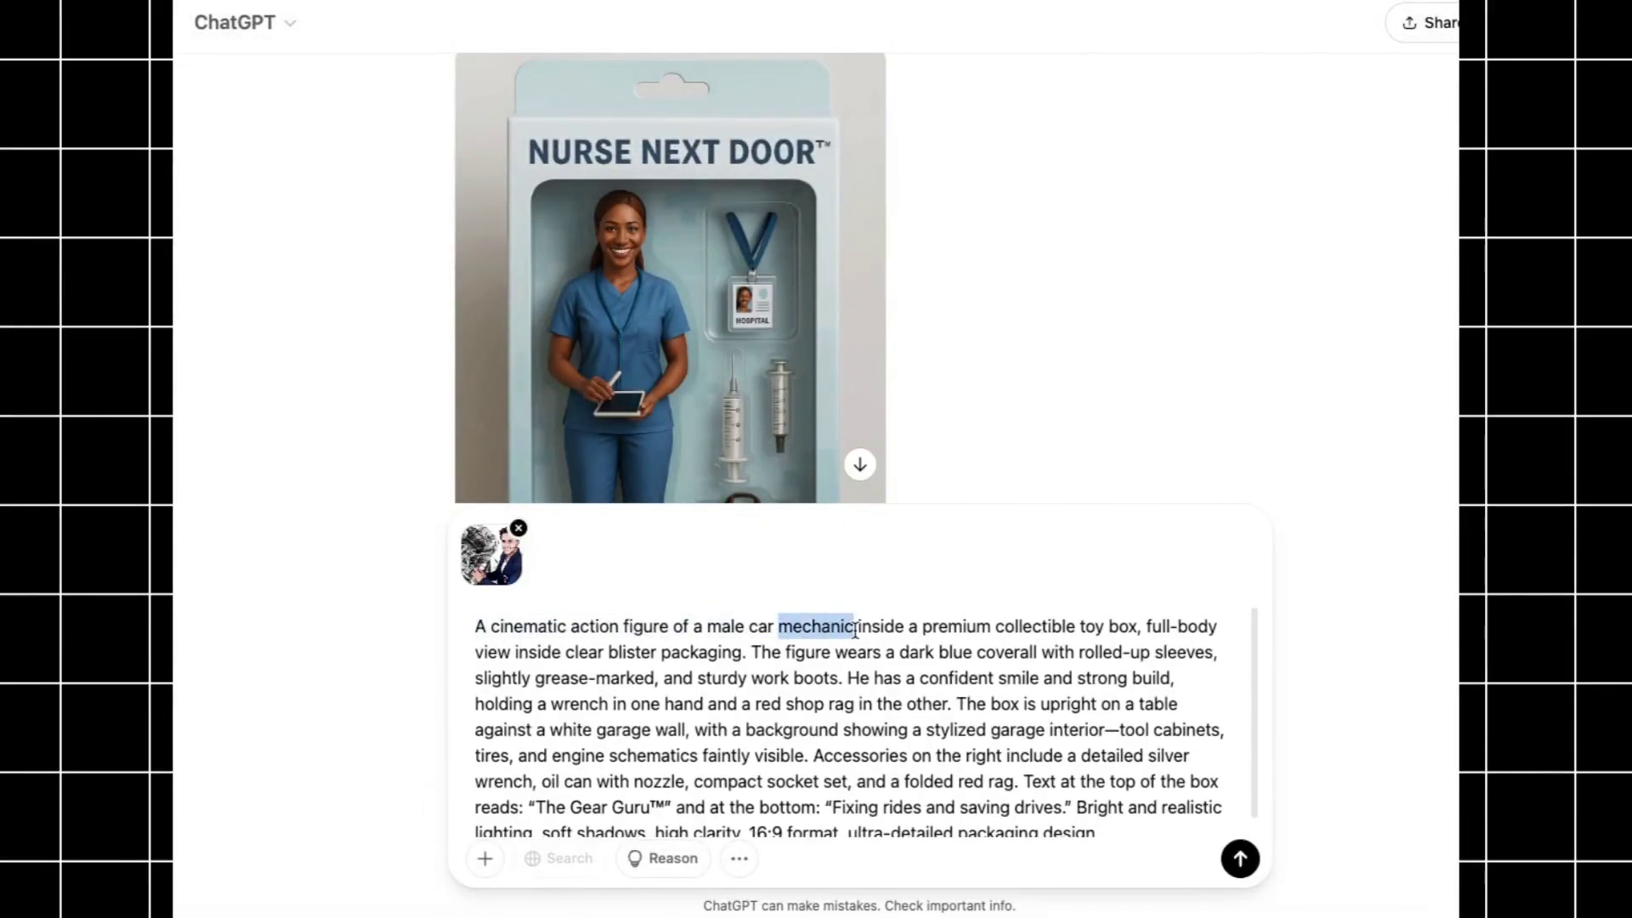
{"action": "left_click", "coordinate": [1240, 859]}
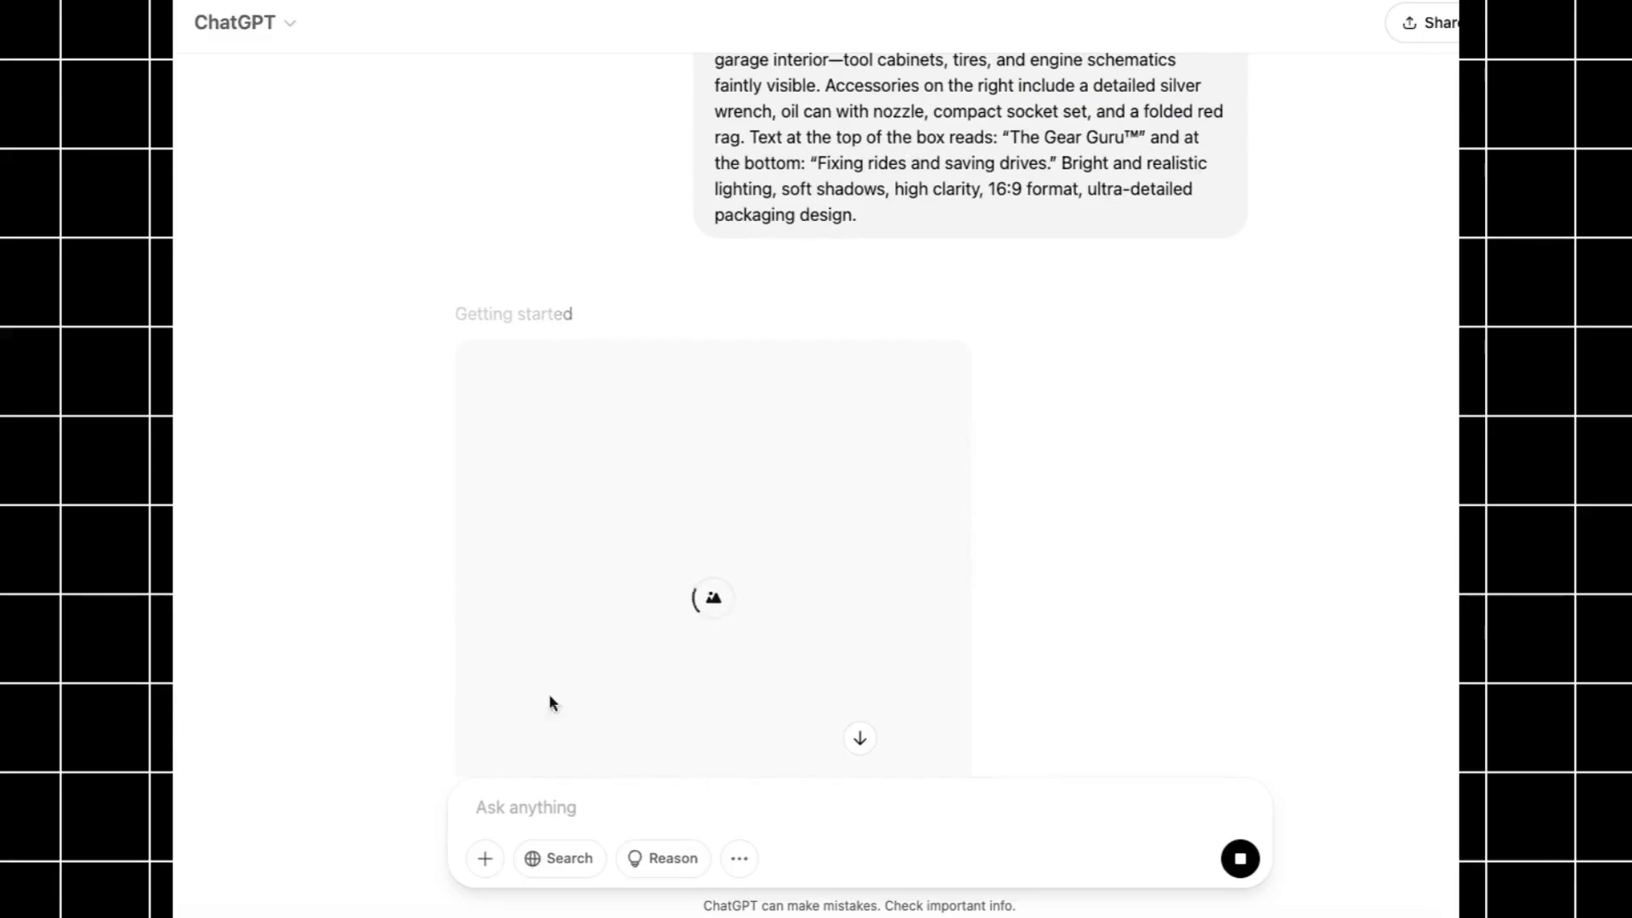
Enlarge the generated mechanic toy box image and save it to the Downloads folder under the file name mechanic
{"action": "scroll", "coordinate": [547, 700], "scroll_direction": "down", "scroll_amount": 2}
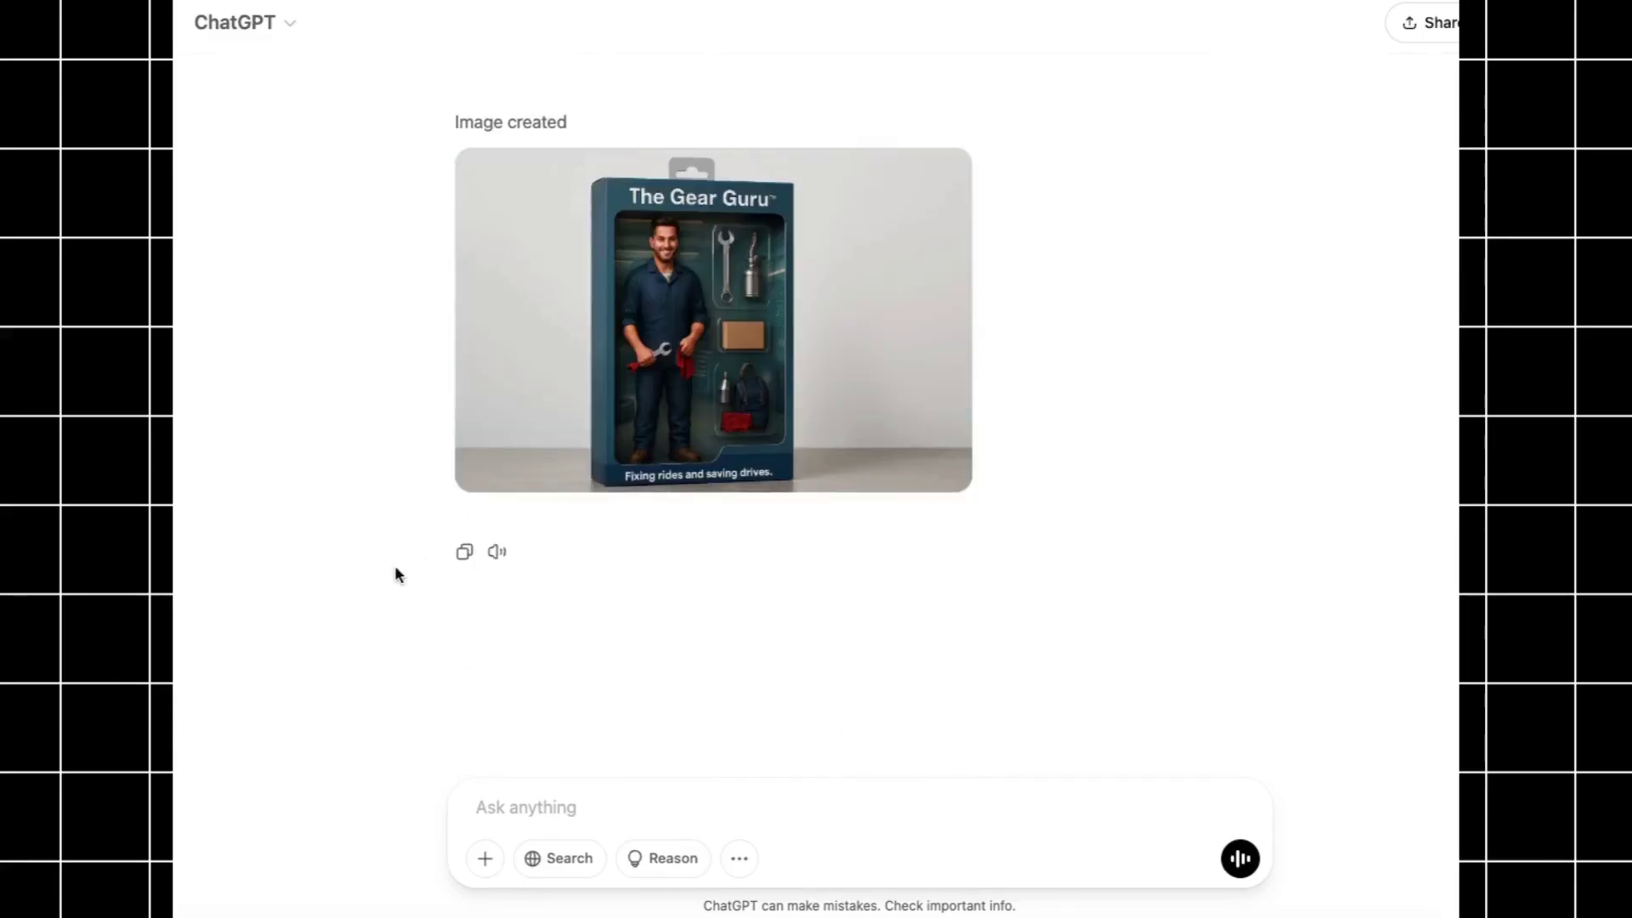
{"action": "left_click", "coordinate": [809, 346]}
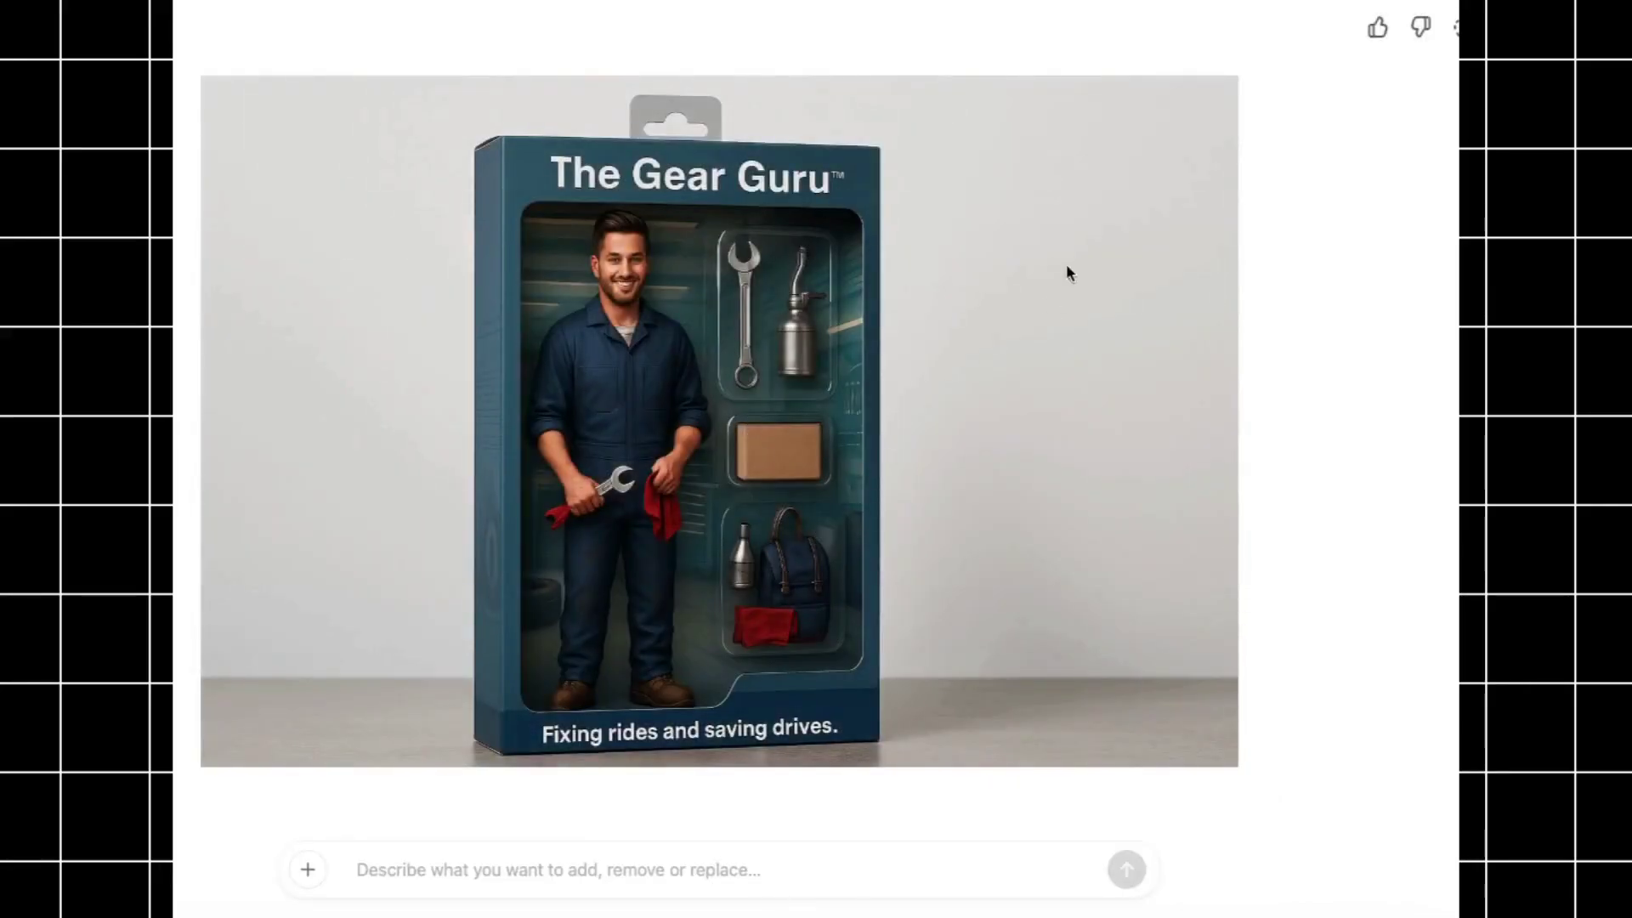
{"action": "right_click", "coordinate": [628, 297]}
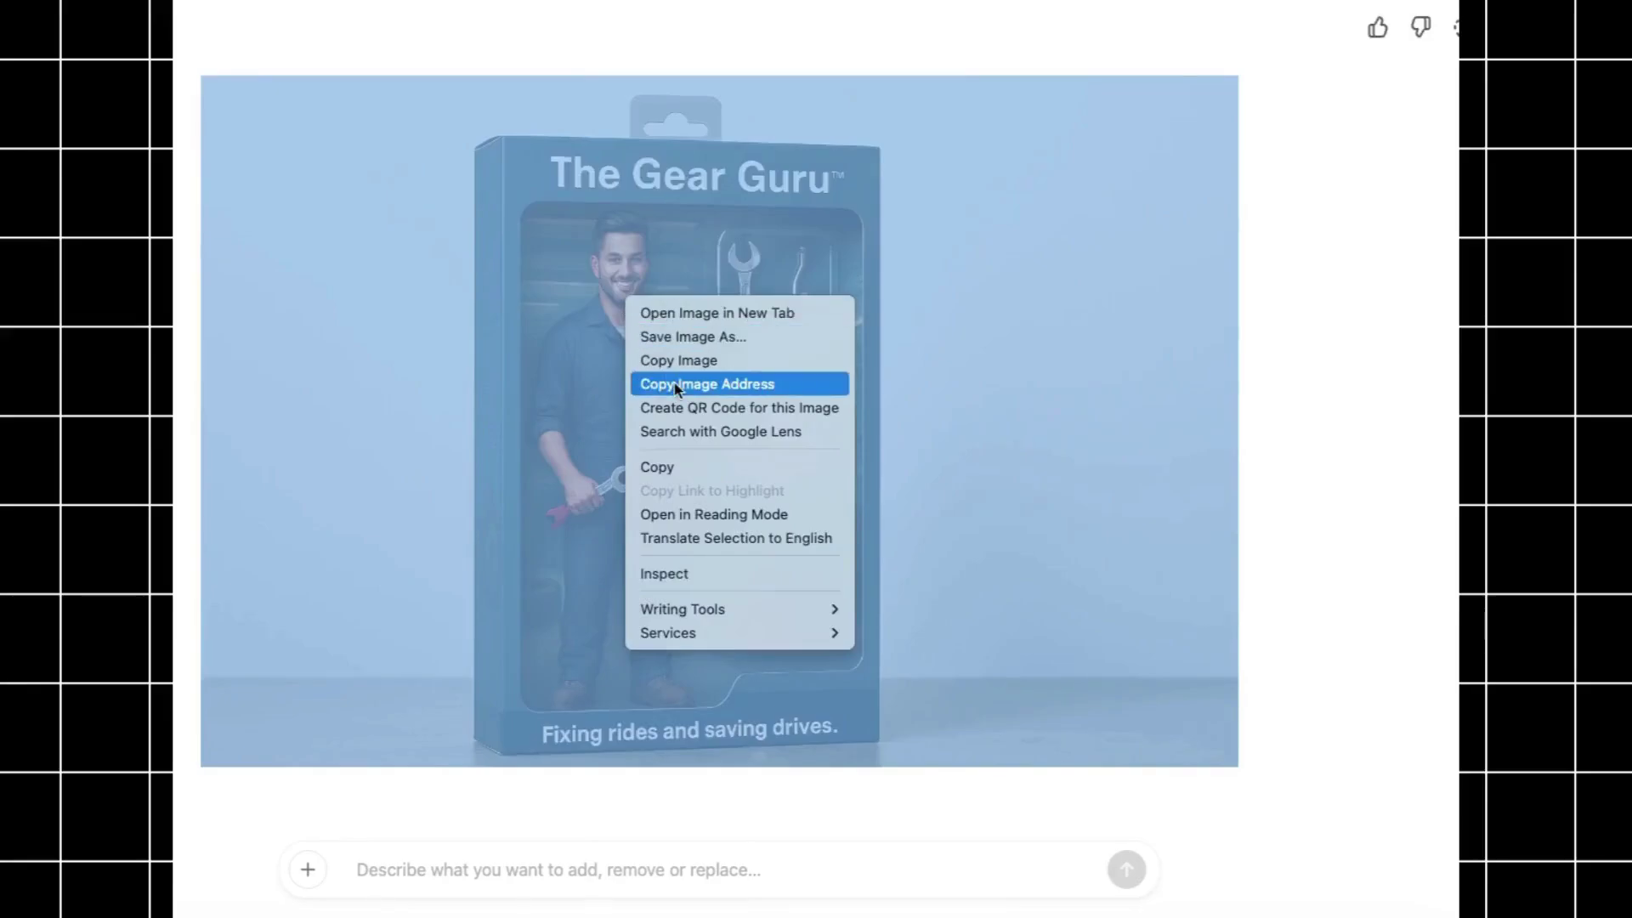
{"action": "left_click", "coordinate": [674, 338]}
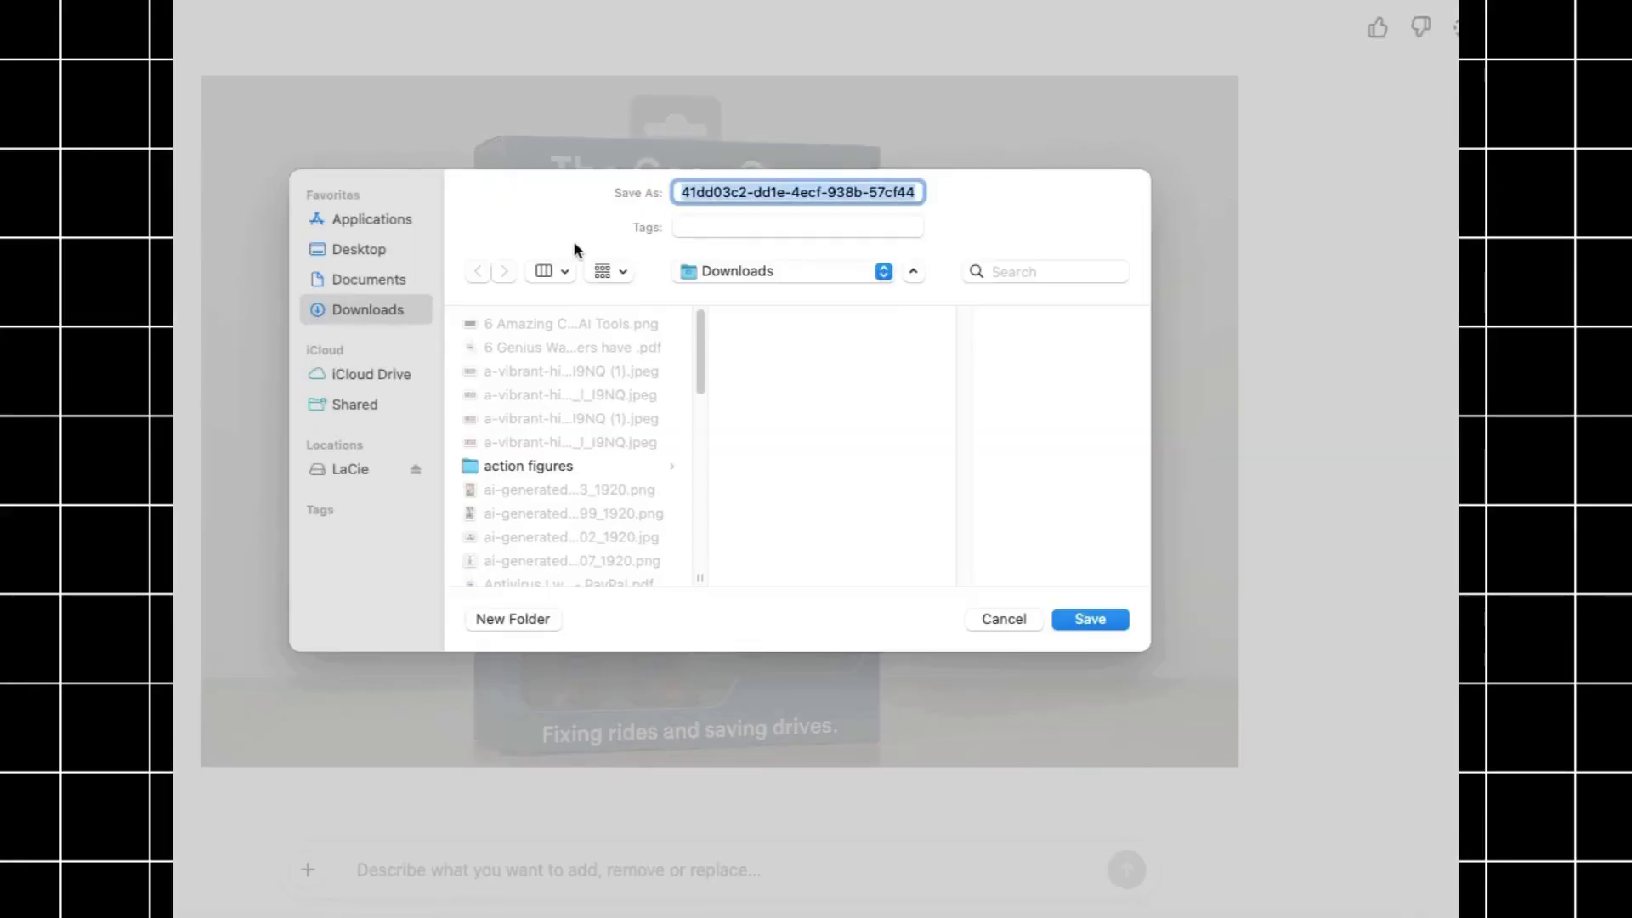
{"action": "type", "text": "mechanic"}
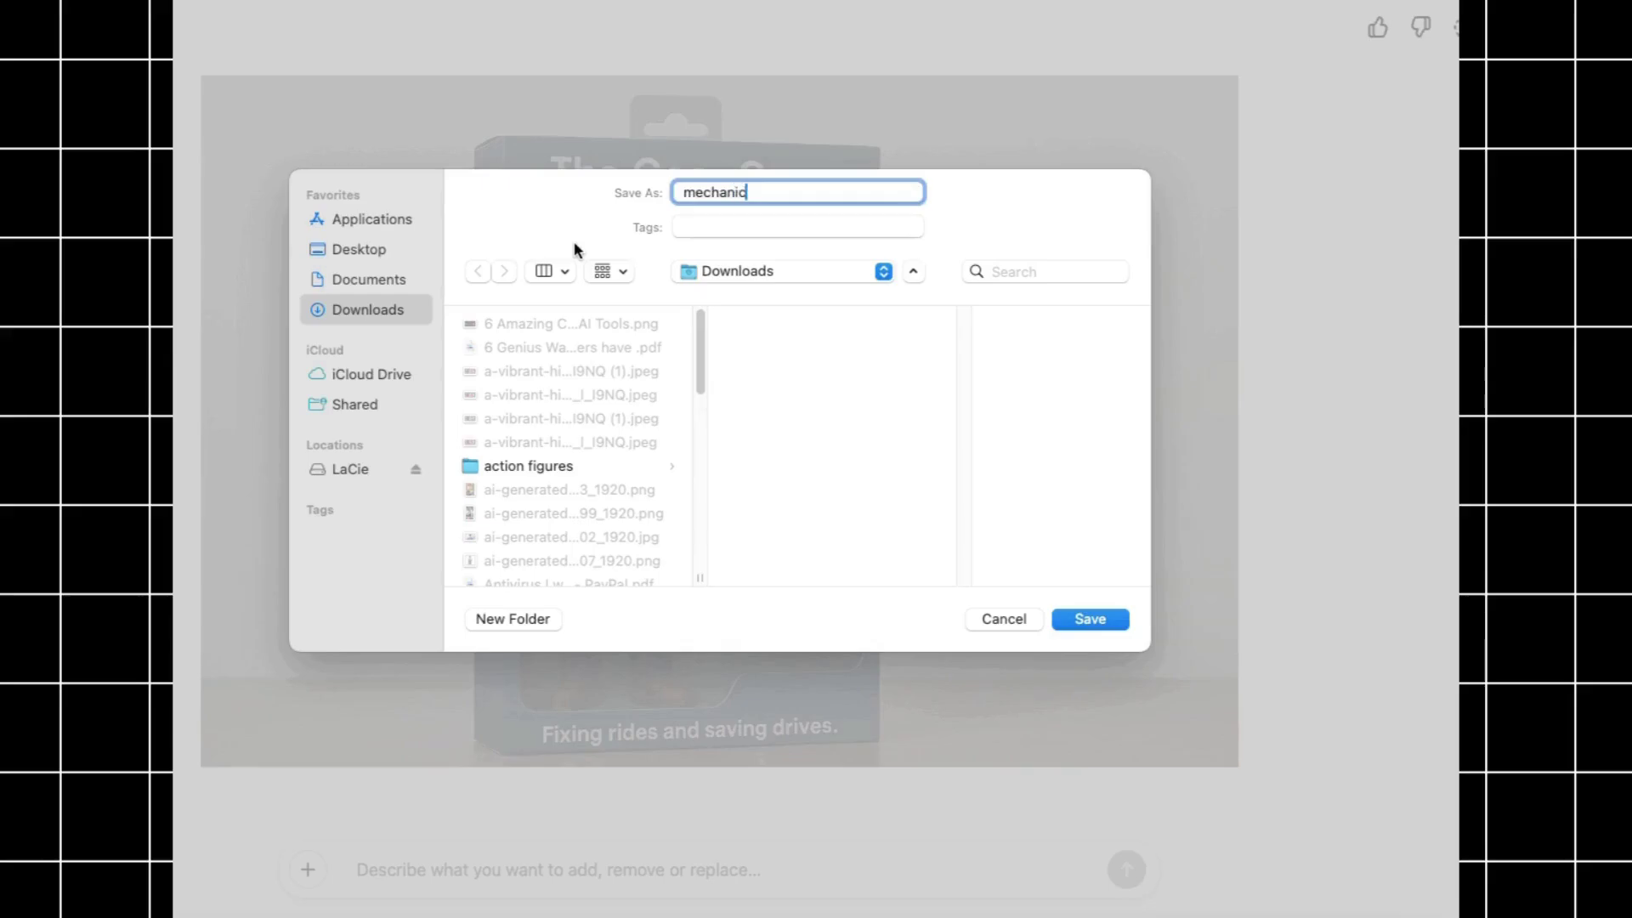
{"action": "key", "text": "Return"}
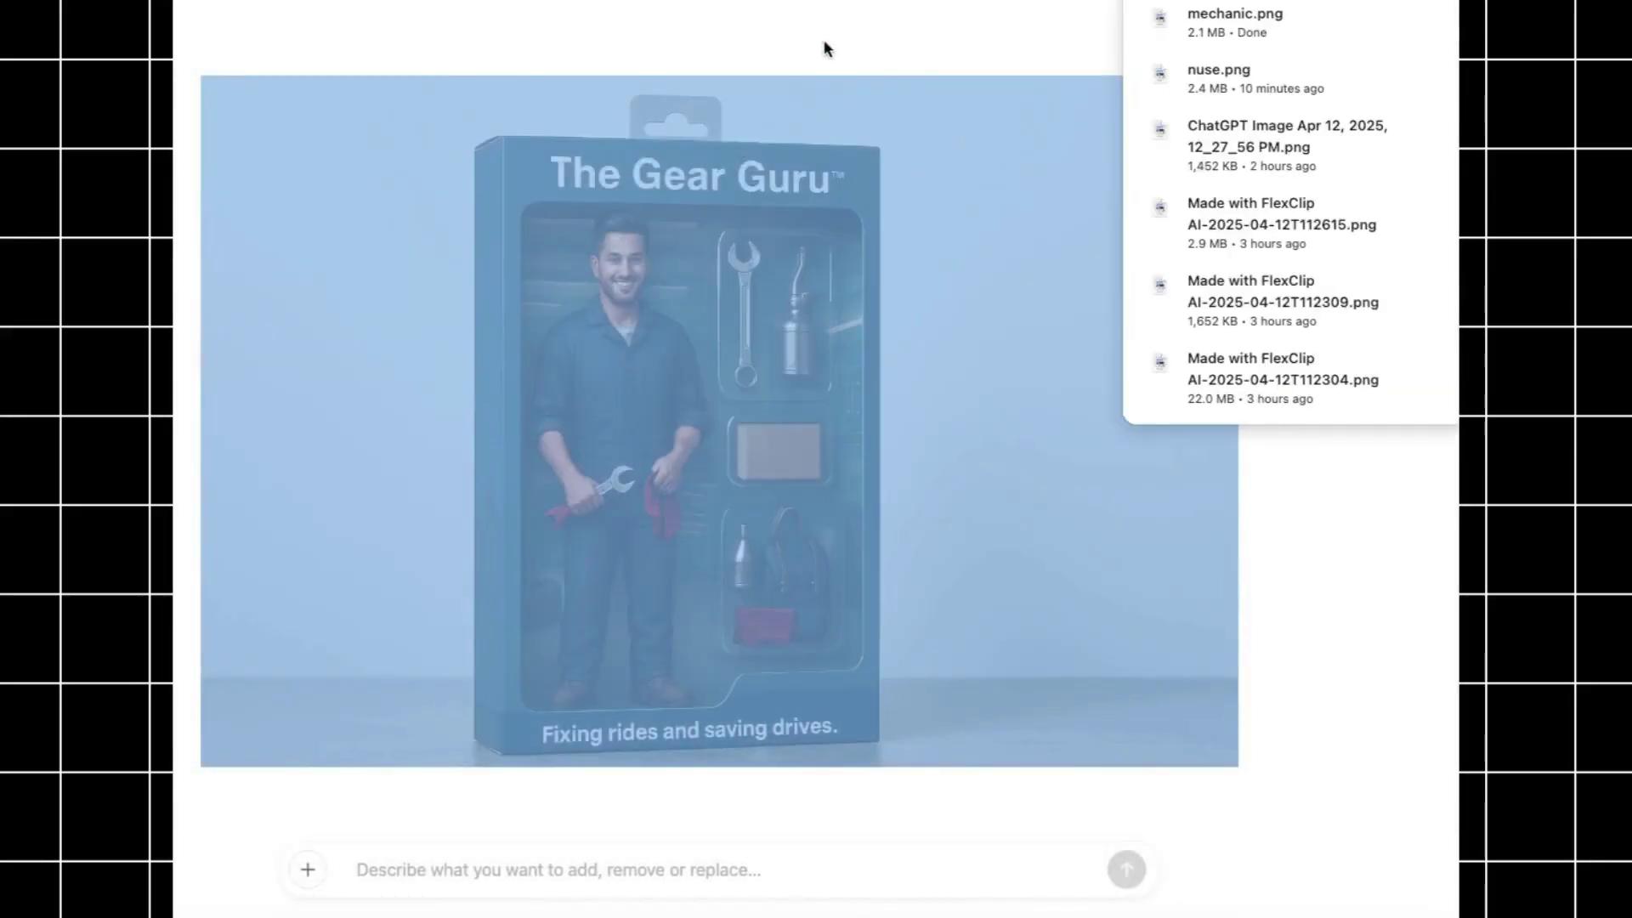
{"action": "left_click", "coordinate": [824, 42]}
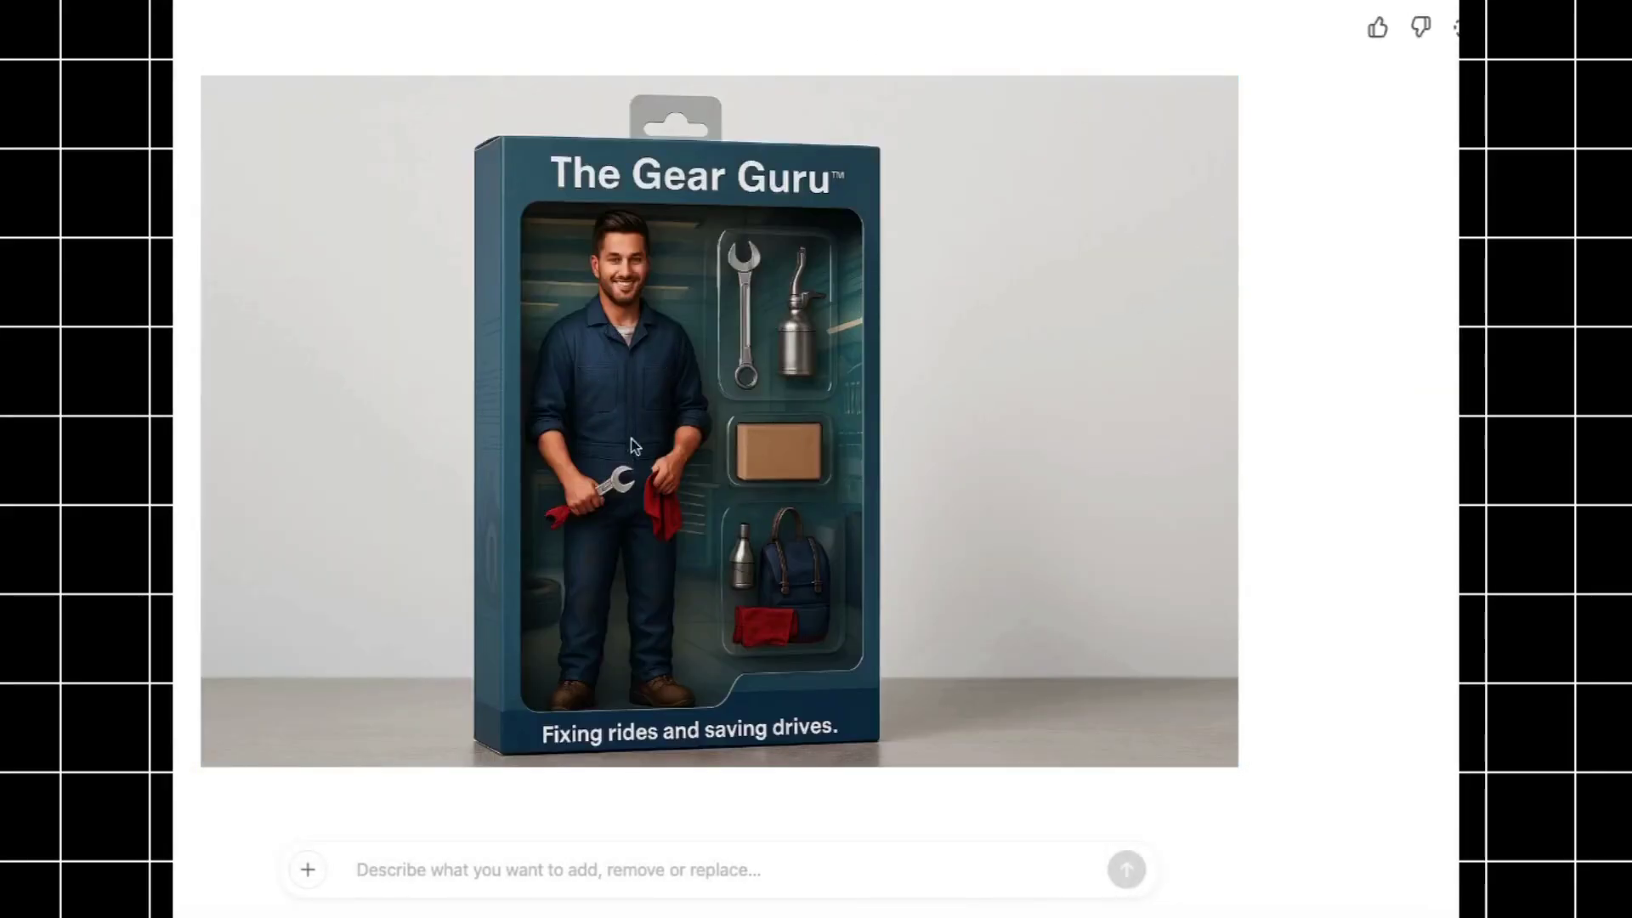